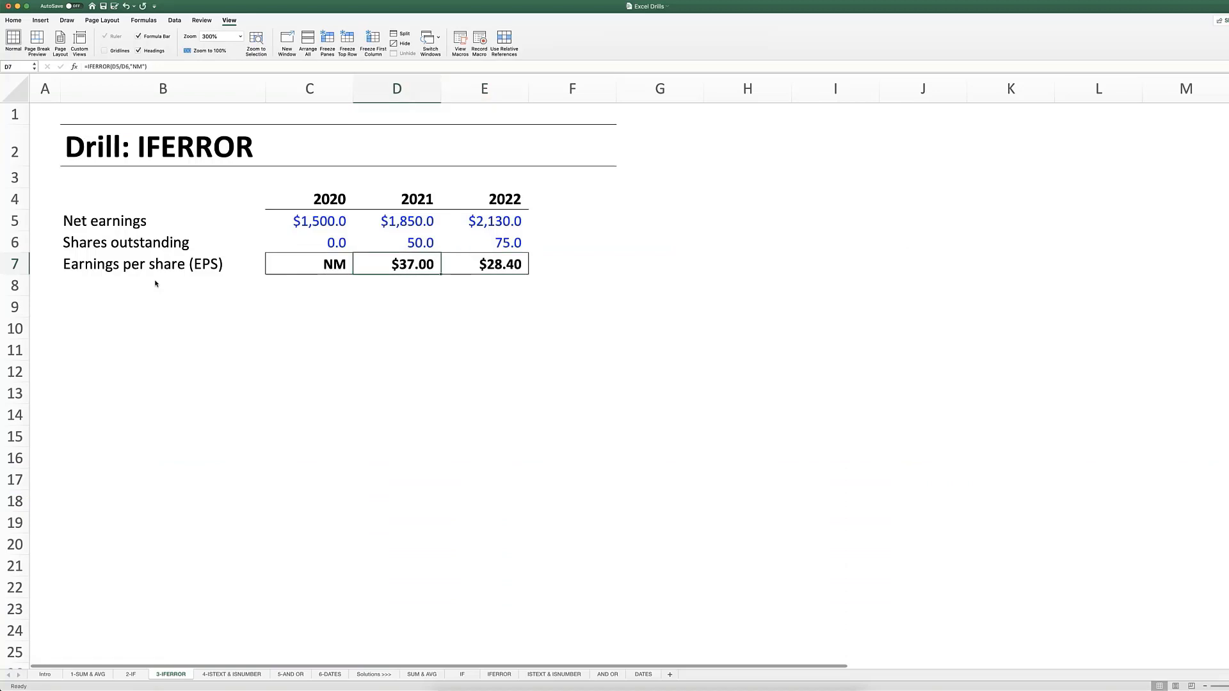
Review the 2020 EPS formula so C7 shows NM, then move to the ISTEXT & ISNUMBER sheet.
{"action": "key", "text": "Left"}
{"action": "key", "text": "ctrl+u"}
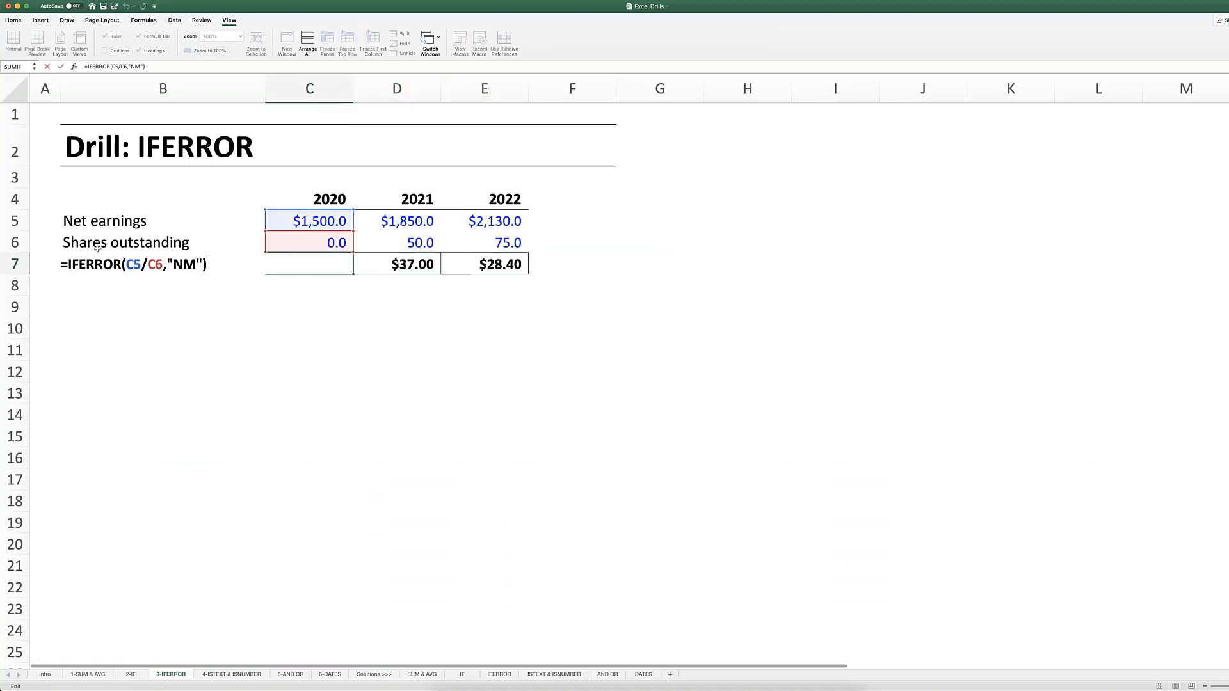
{"action": "key", "text": "shift+Left"}
{"action": "key", "text": "shift+Left"}
{"action": "key", "text": "shift+Left"}
{"action": "key", "text": "shift+Left"}
{"action": "key", "text": "shift+Left"}
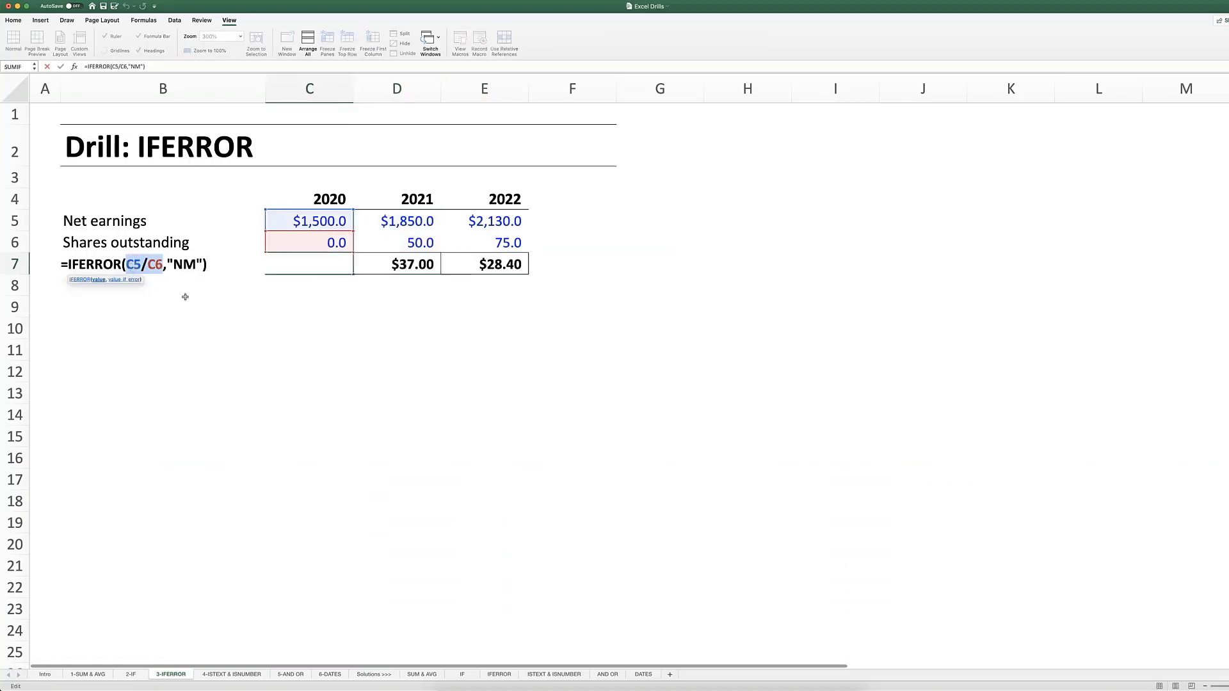
{"action": "key", "text": "Escape"}
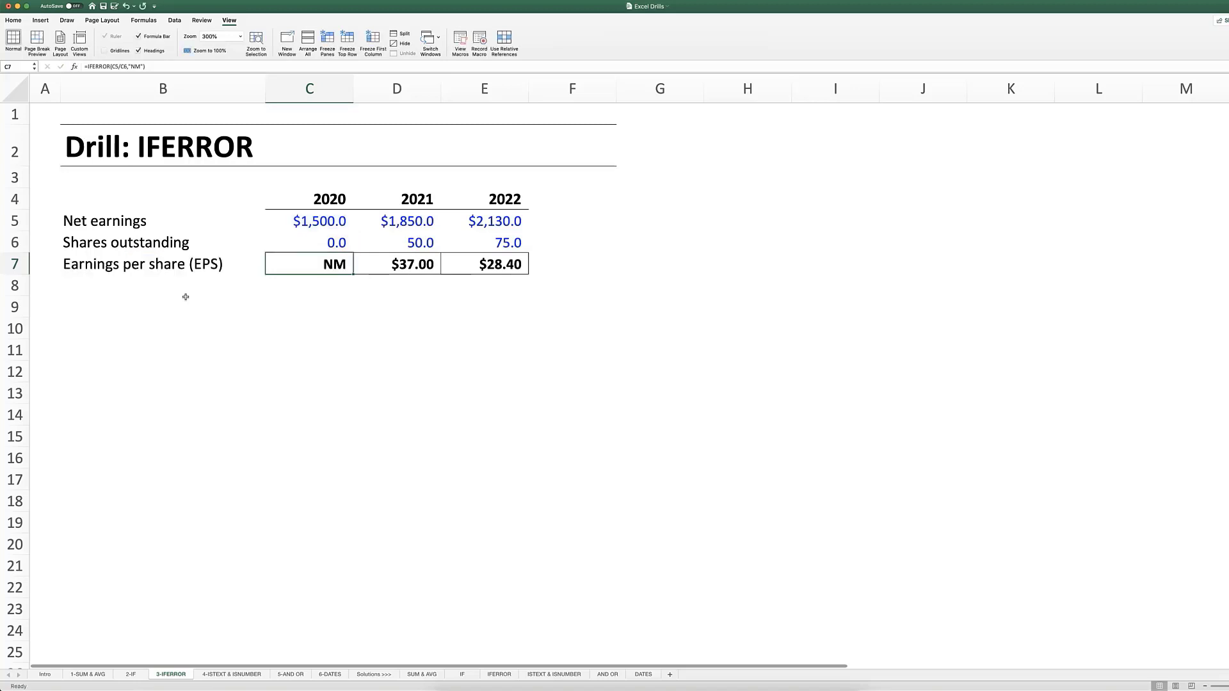
{"action": "key", "text": "ctrl+Page_Down"}
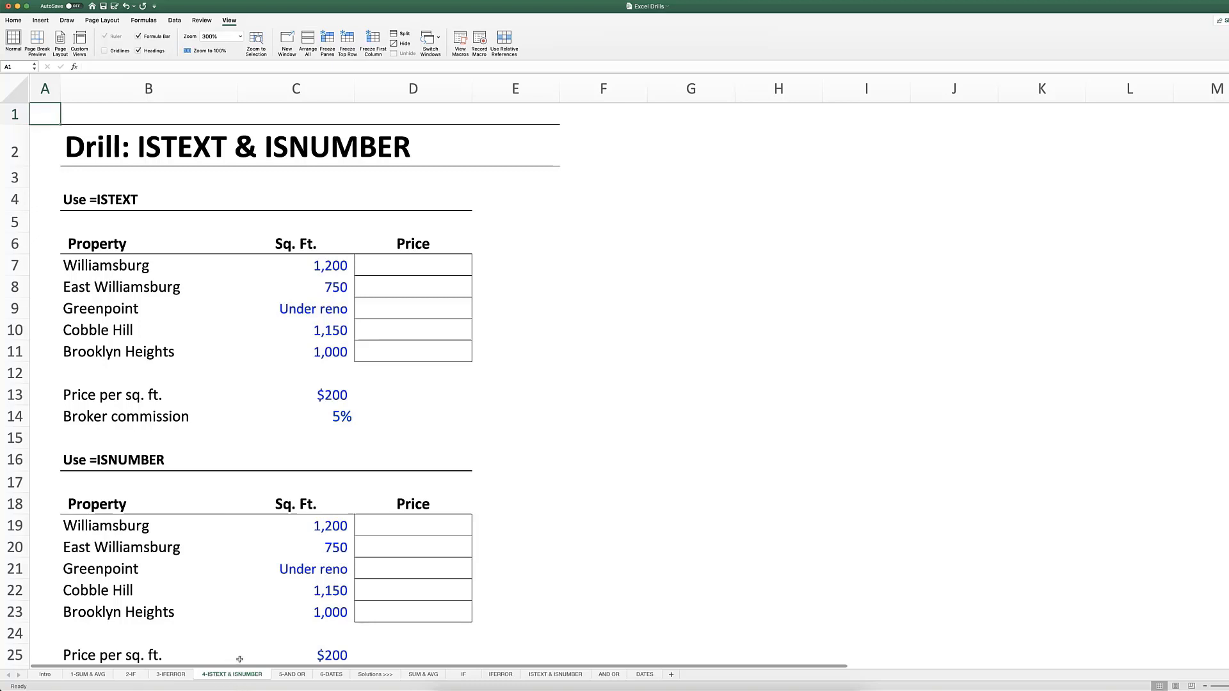
{"action": "left_click_drag", "start_coordinate": [102, 246], "coordinate": [113, 346]}
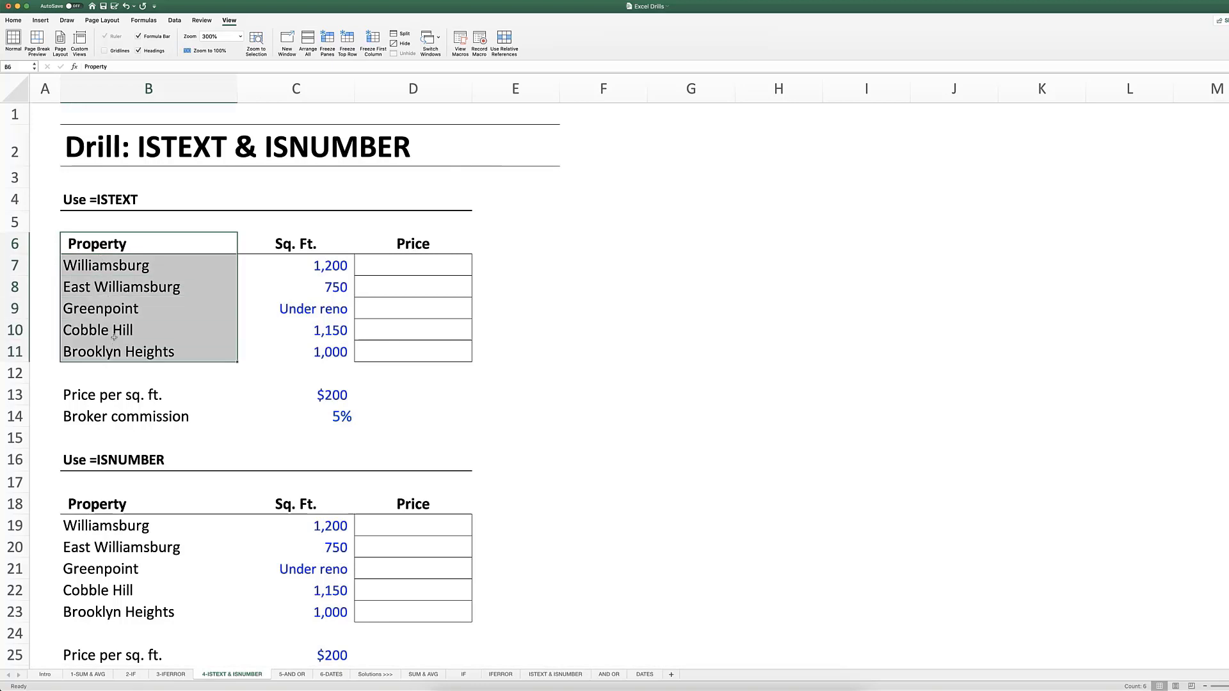
{"action": "left_click_drag", "start_coordinate": [322, 254], "coordinate": [328, 350]}
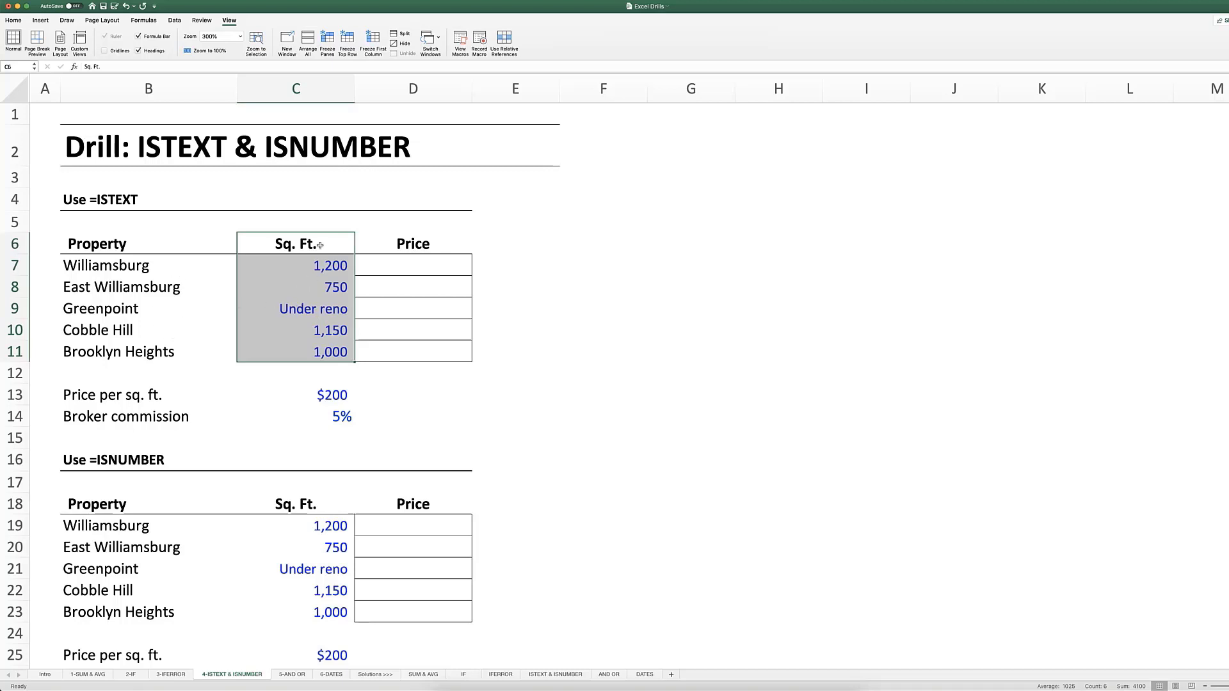
{"action": "left_click_drag", "start_coordinate": [320, 265], "coordinate": [325, 346]}
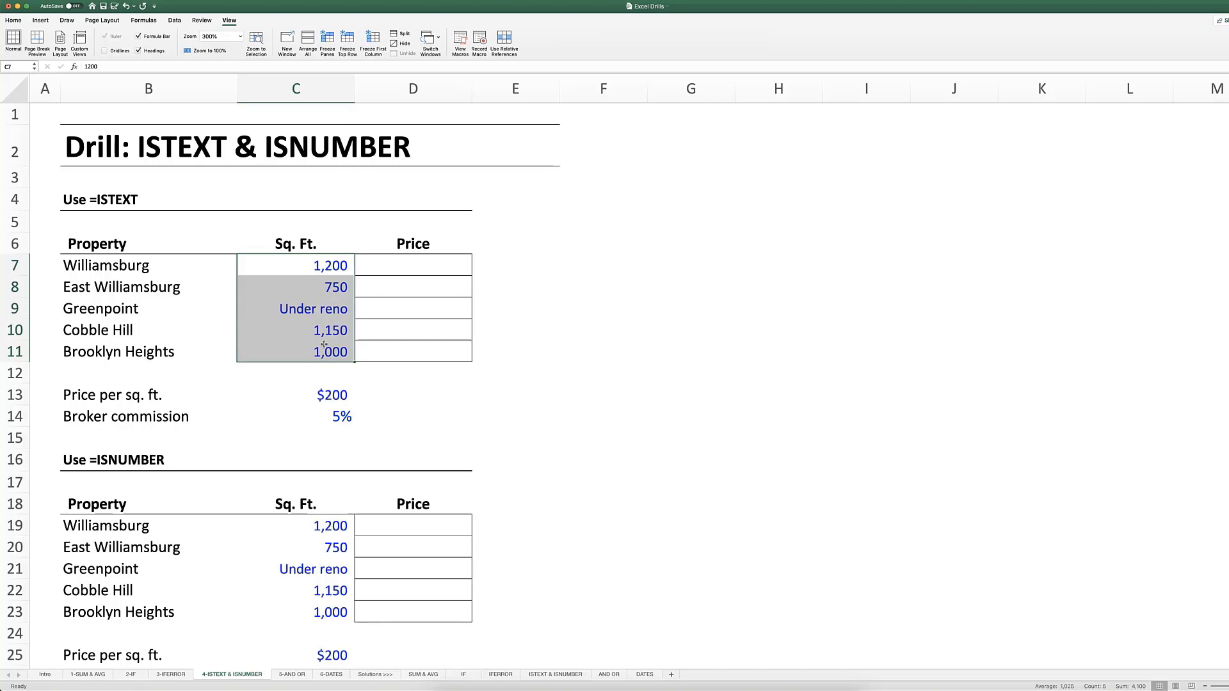
{"action": "left_click", "coordinate": [343, 269]}
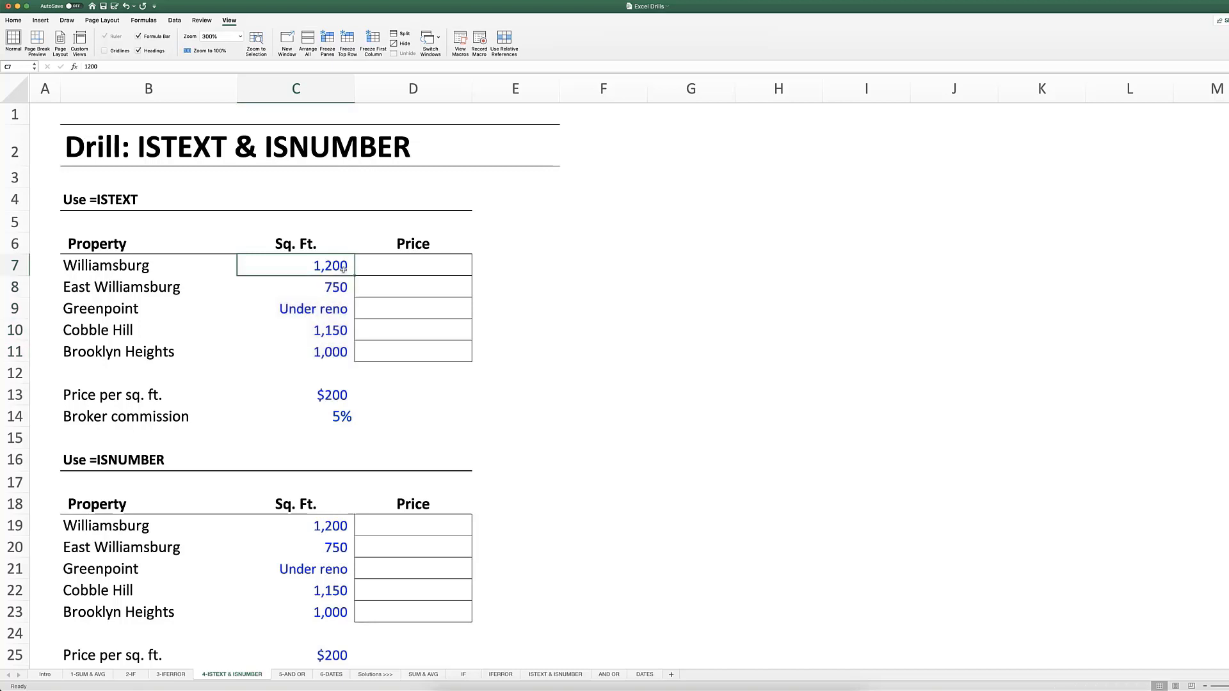
{"action": "left_click_drag", "start_coordinate": [344, 269], "coordinate": [333, 288]}
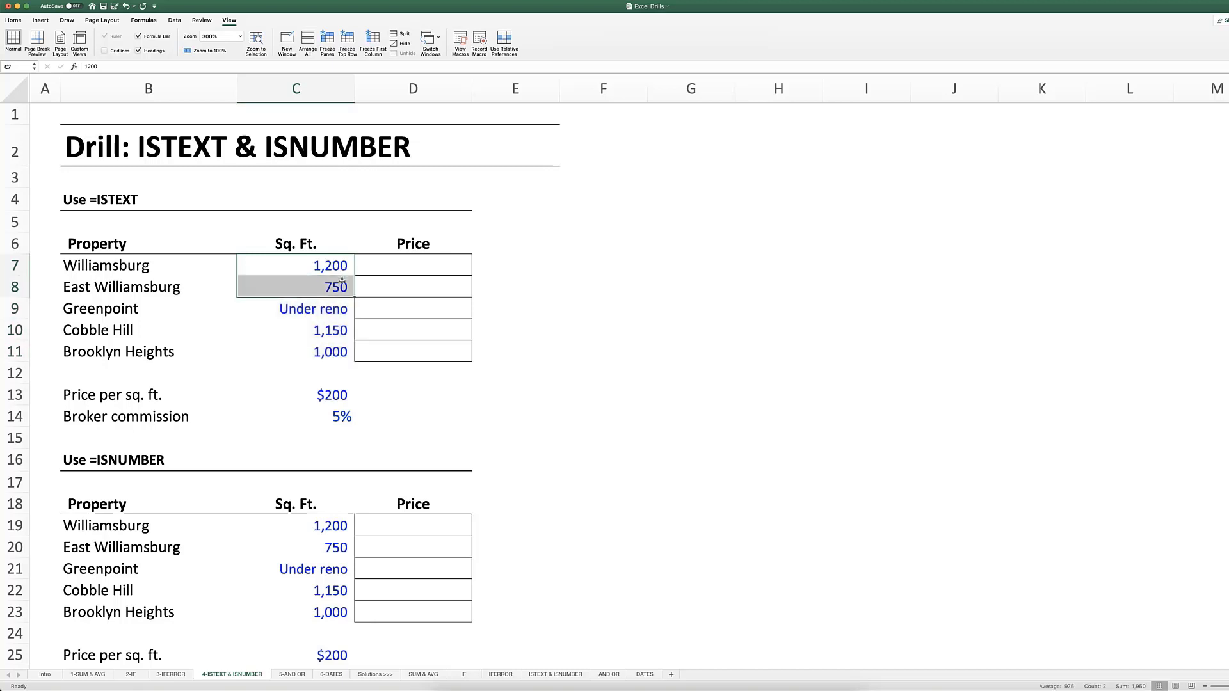
{"action": "left_click_drag", "start_coordinate": [327, 330], "coordinate": [327, 341]}
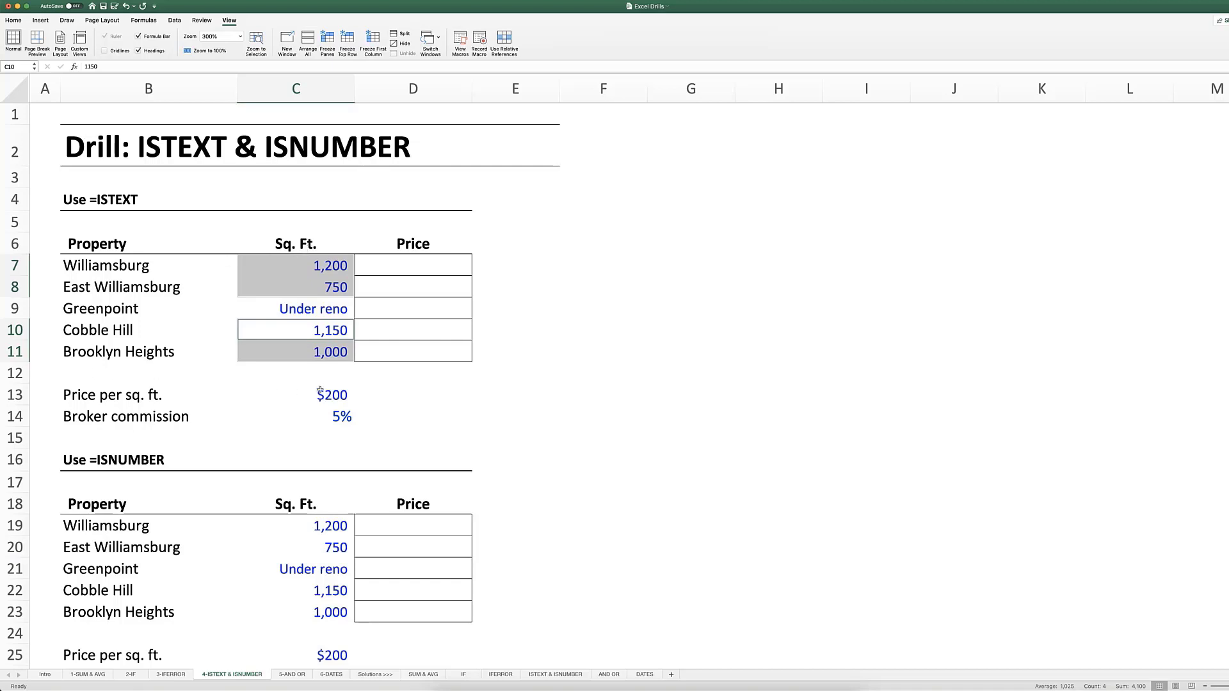
{"action": "left_click", "coordinate": [325, 308]}
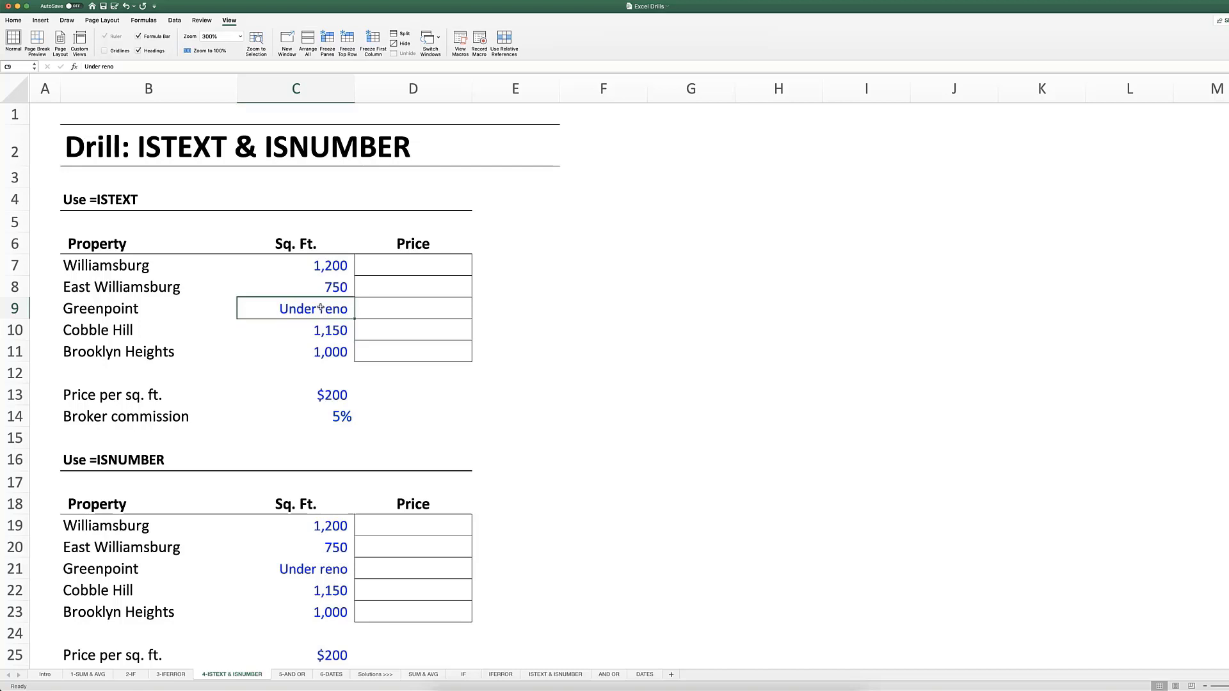
{"action": "scroll", "coordinate": [321, 309], "scroll_direction": "down", "scroll_amount": 1}
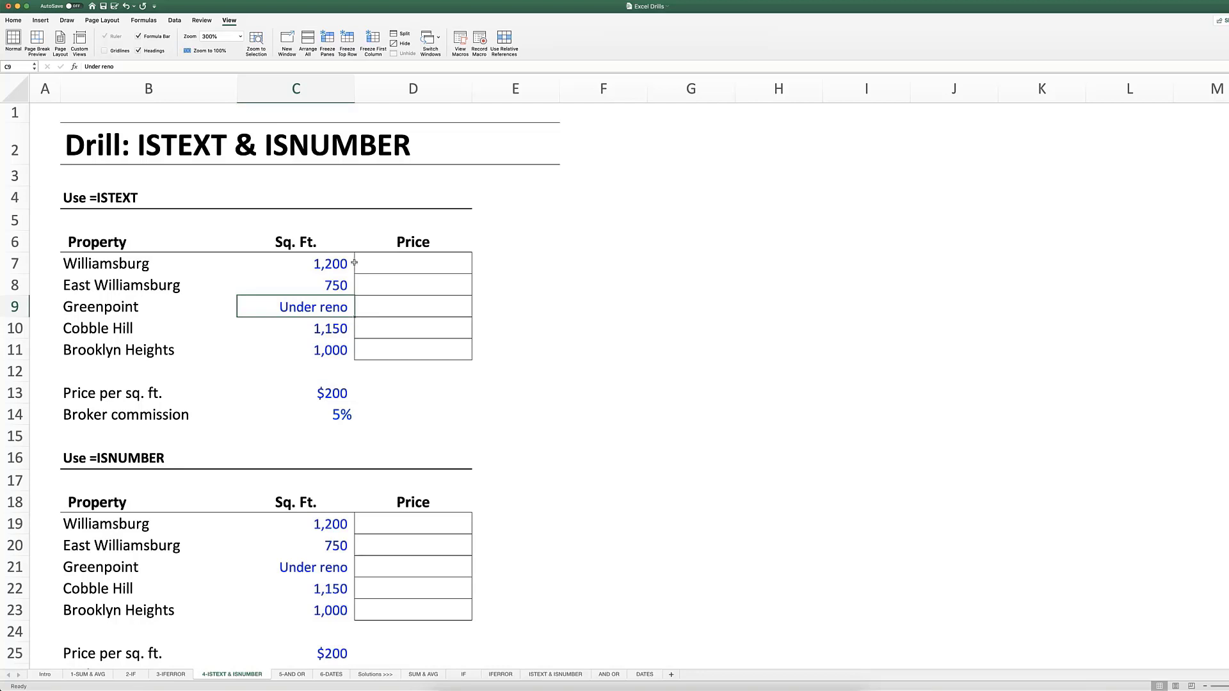
In D7, begin Williamsburg's price formula =IF(ISTEXT(C7),"Hold", testing the square footage.
{"action": "left_click", "coordinate": [399, 264]}
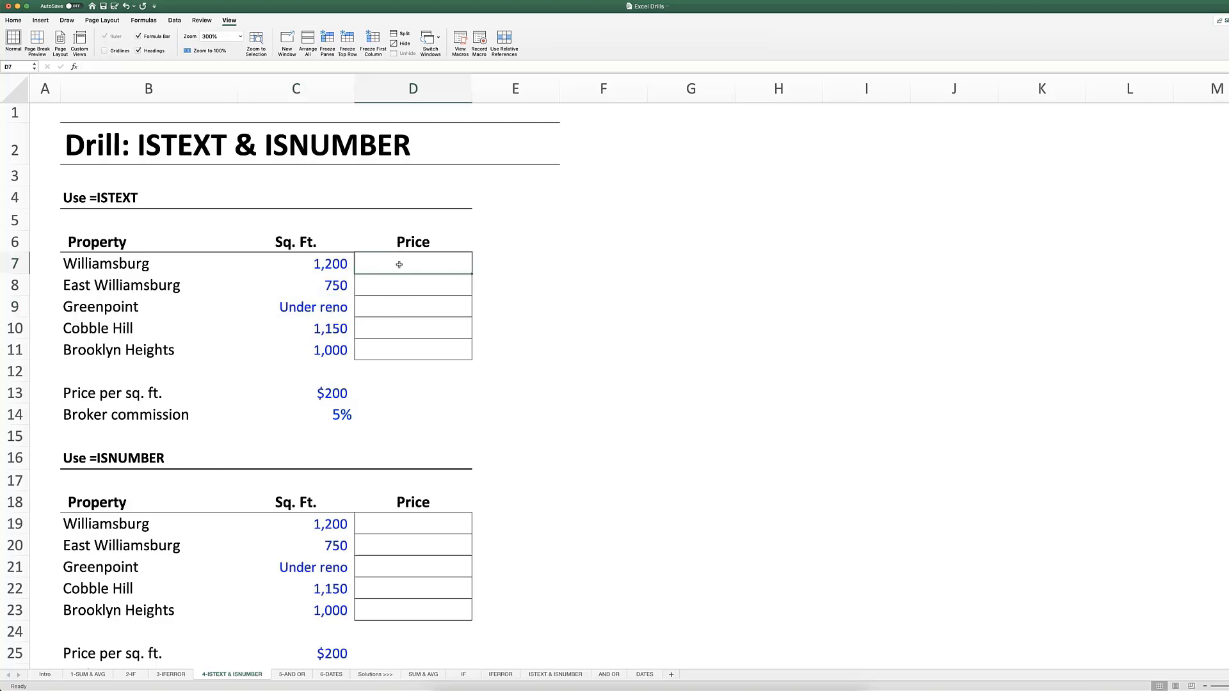
{"action": "key", "text": "shift+Left"}
{"action": "key", "text": "shift+Right"}
{"action": "type", "text": "=if("}
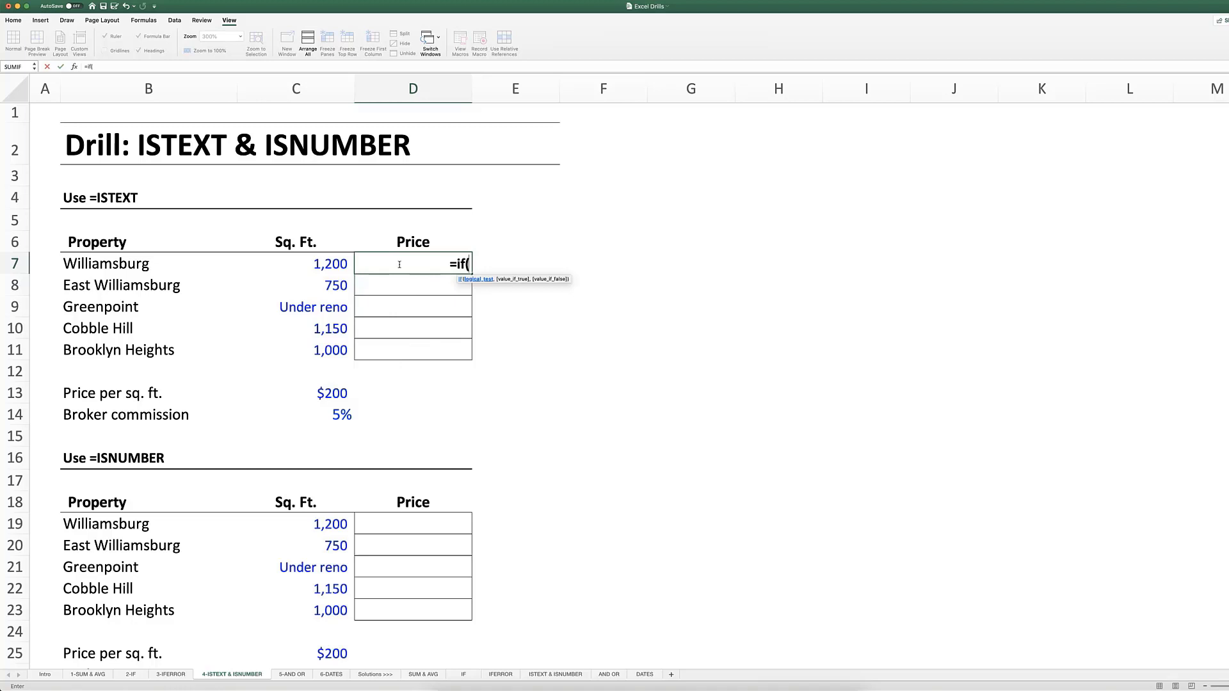
{"action": "type", "text": "istext("}
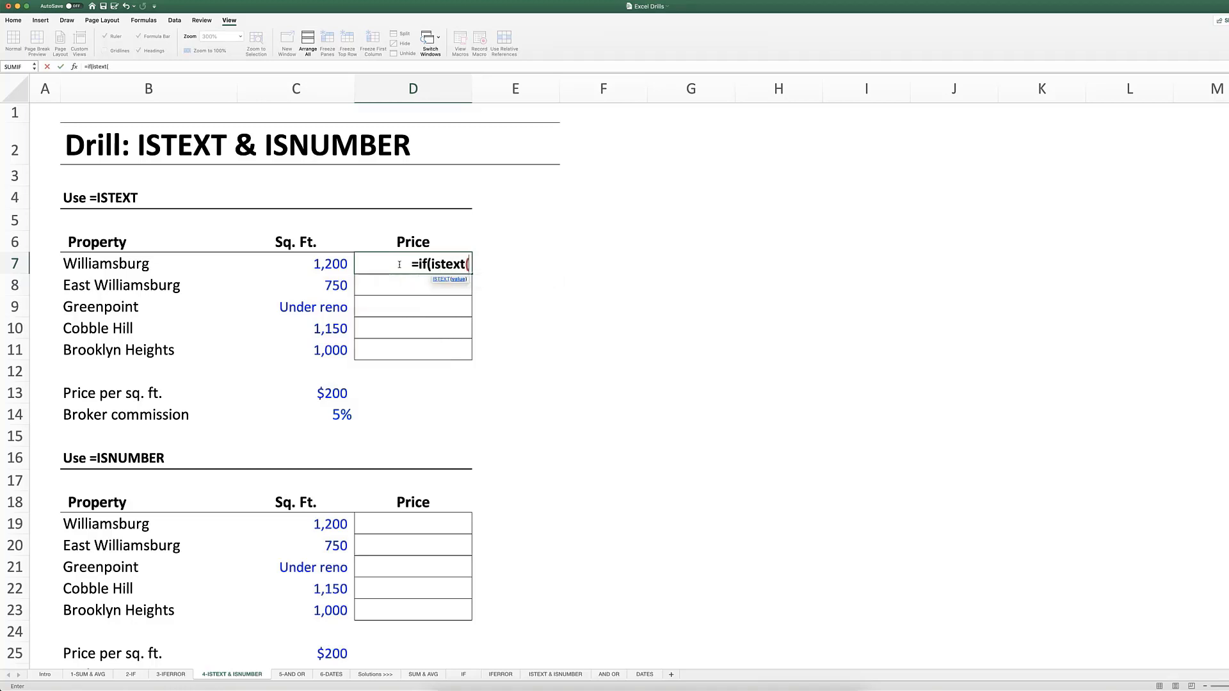
{"action": "key", "text": "Left"}
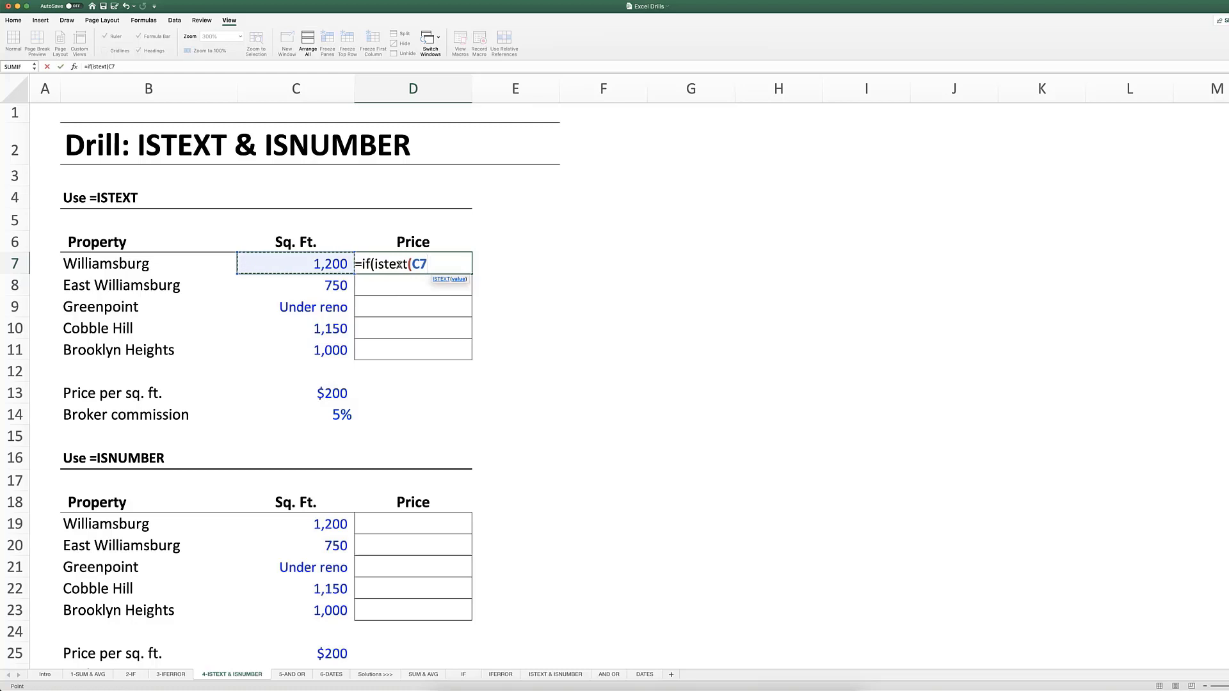
{"action": "type", "text": ")"}
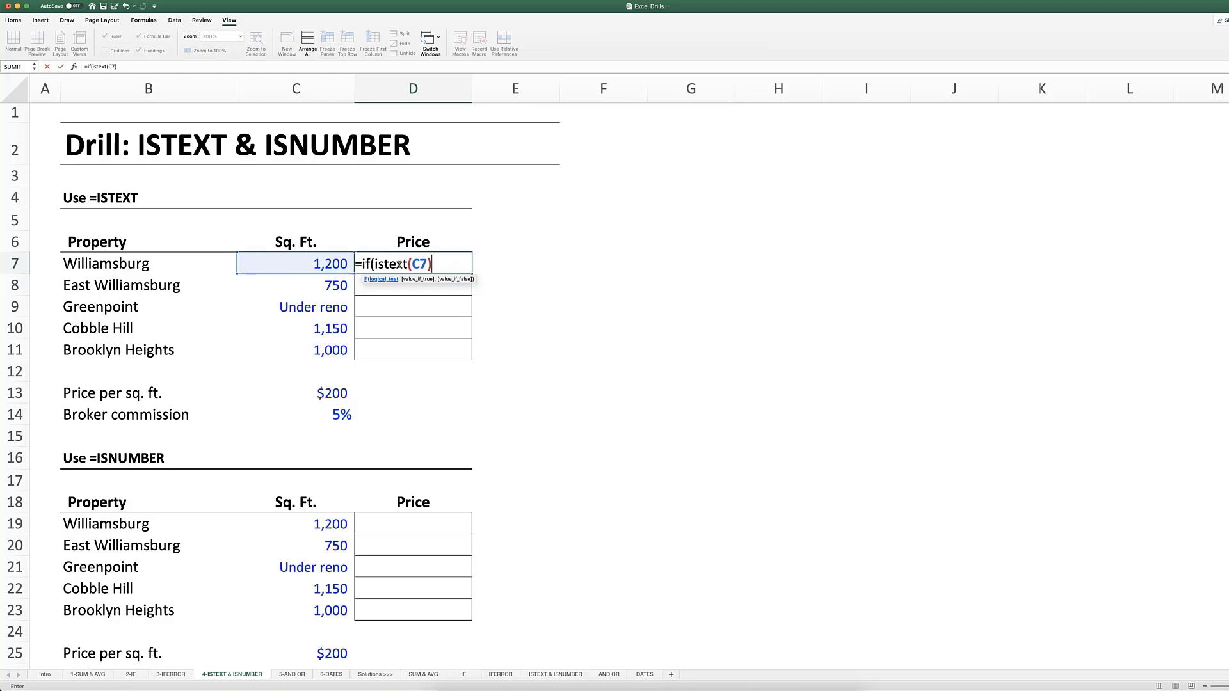
{"action": "type", "text": ","}
{"action": "left_click_drag", "start_coordinate": [374, 264], "coordinate": [431, 264]}
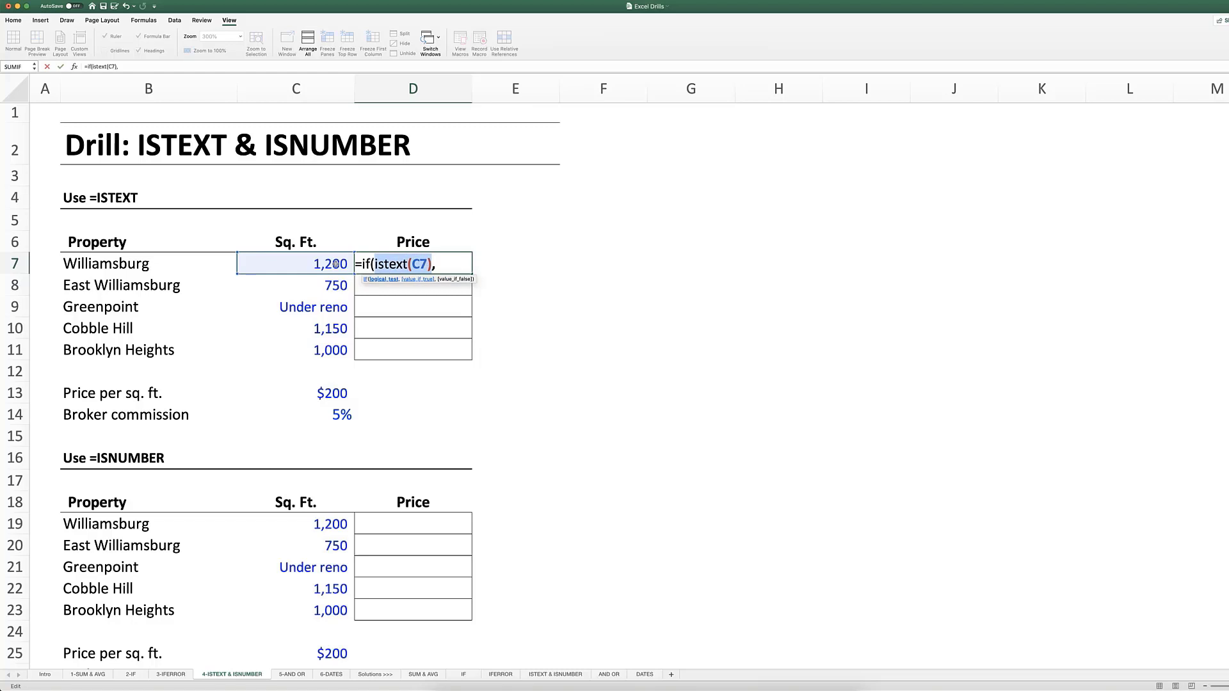
{"action": "left_click", "coordinate": [442, 262]}
{"action": "type", "text": "\"Hol"}
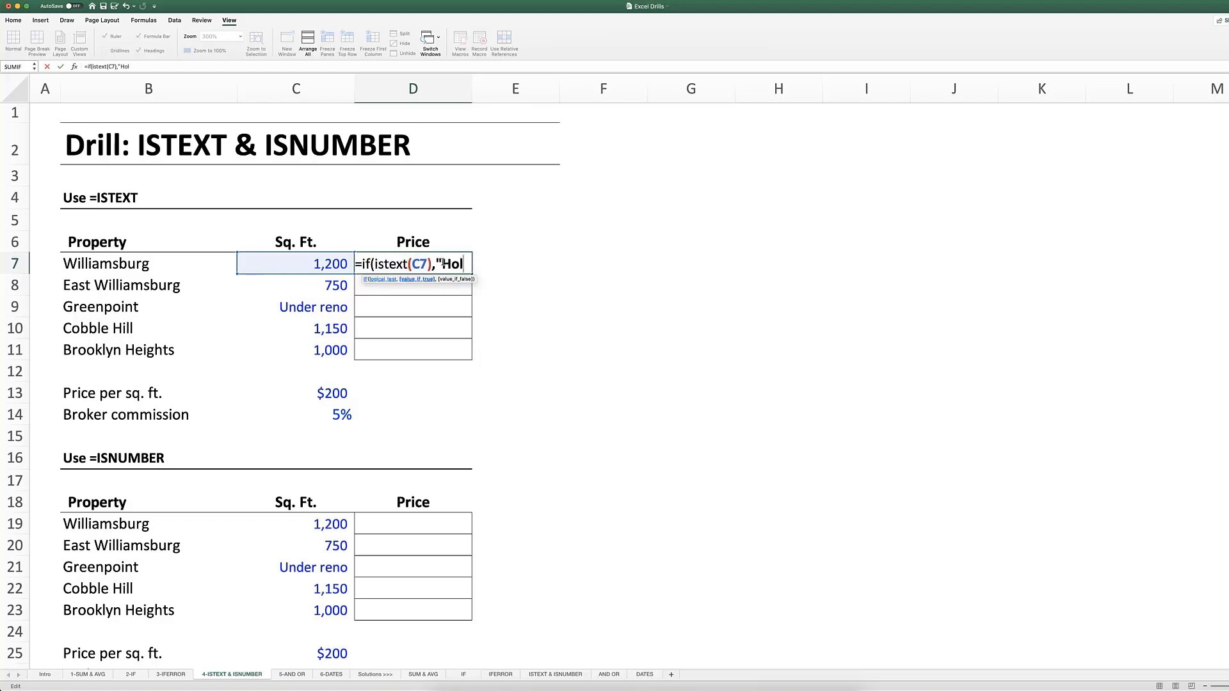
{"action": "type", "text": "d\","}
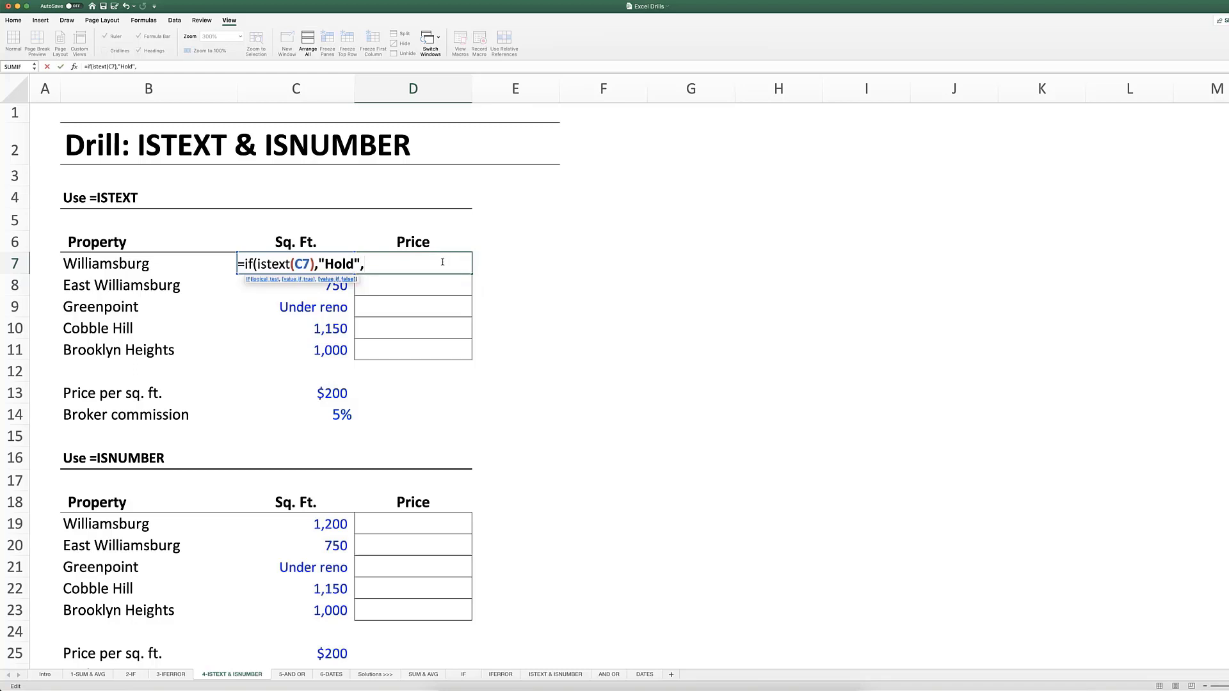
Finish the formula with C7*$C$13 and commit it, showing $240,000.
{"action": "key", "text": "Left"}
{"action": "type", "text": "*"}
{"action": "key", "text": "Down"}
{"action": "key", "text": "Down"}
{"action": "key", "text": "Down"}
{"action": "key", "text": "Down"}
{"action": "key", "text": "Down"}
{"action": "key", "text": "Down"}
{"action": "key", "text": "Left"}
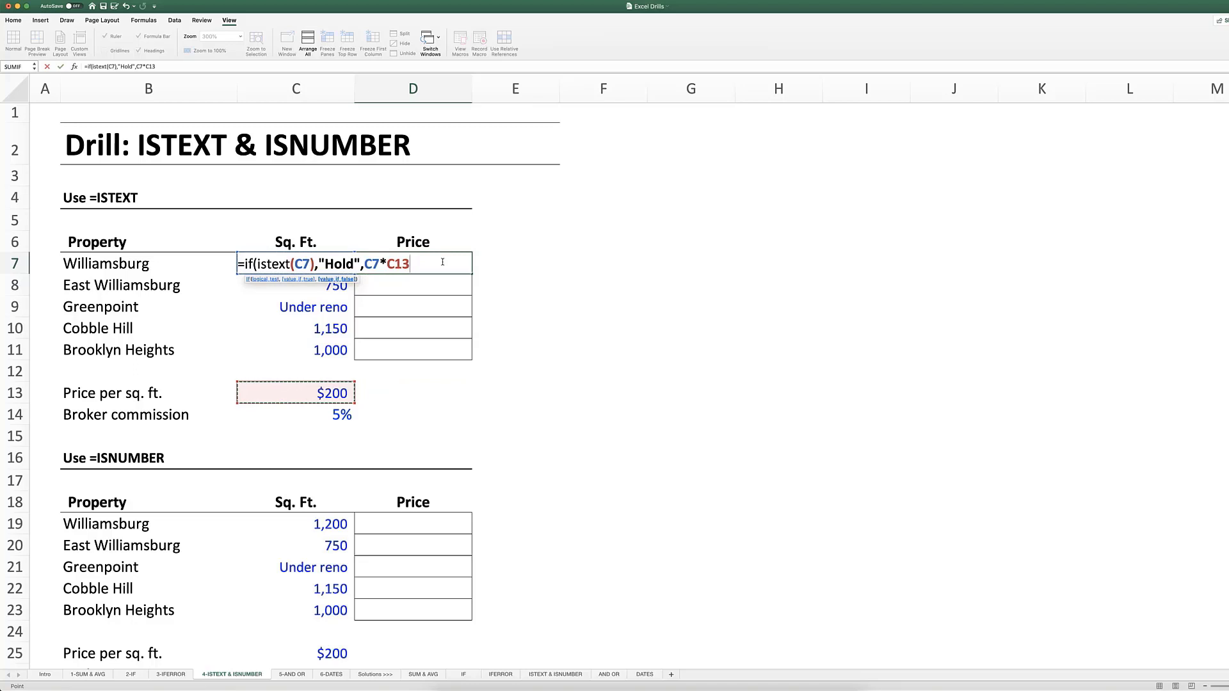
{"action": "key", "text": "F4"}
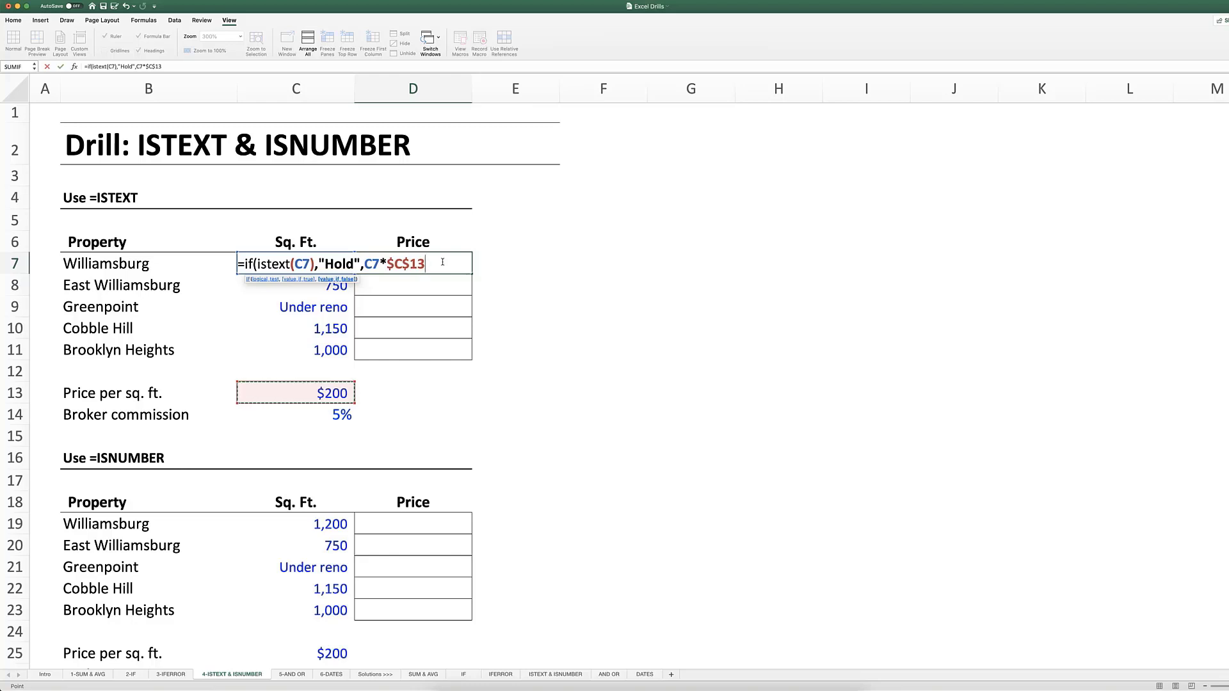
{"action": "type", "text": ")"}
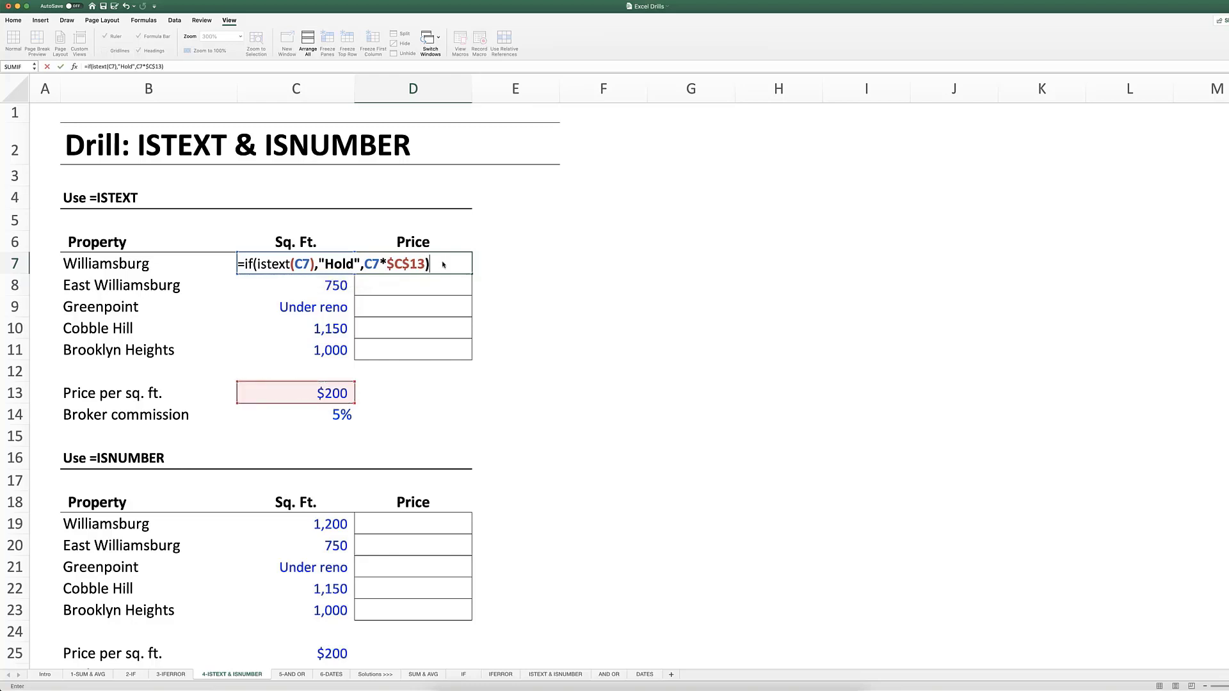
{"action": "key", "text": "ctrl+Return"}
Recheck D7's formula and C7's square footage, then extend the selection down the Price column.
{"action": "double_click", "coordinate": [444, 266]}
{"action": "key", "text": "Escape"}
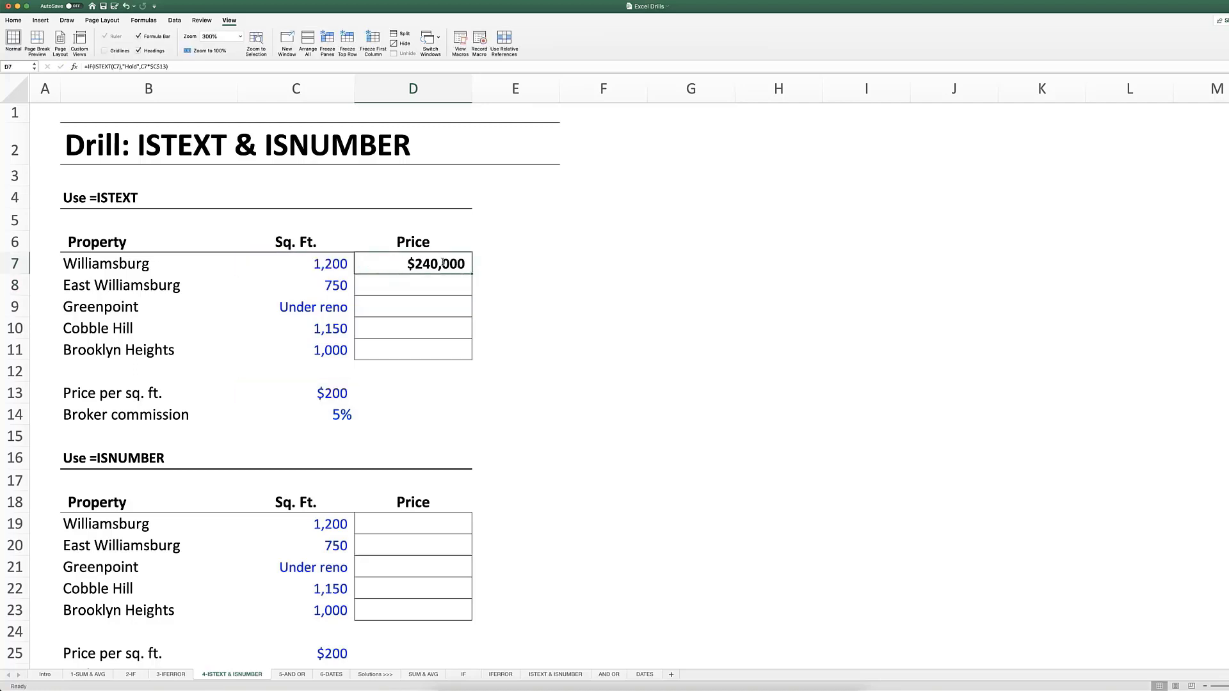
{"action": "key", "text": "Left"}
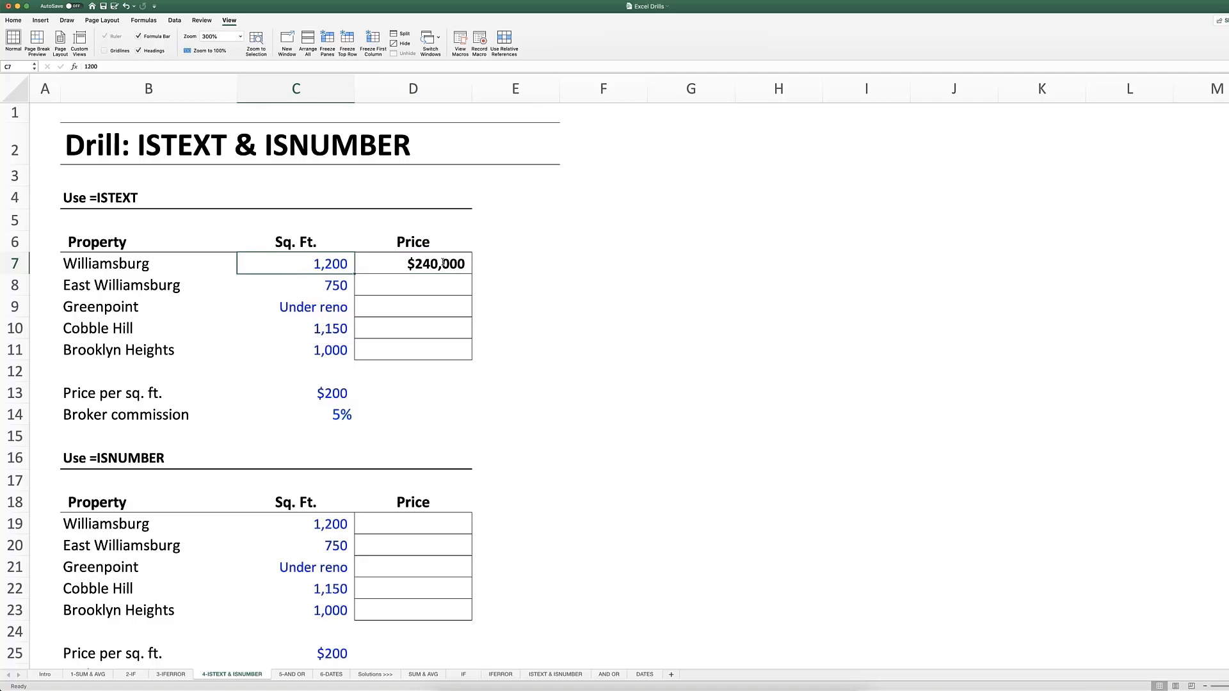
{"action": "key", "text": "Right"}
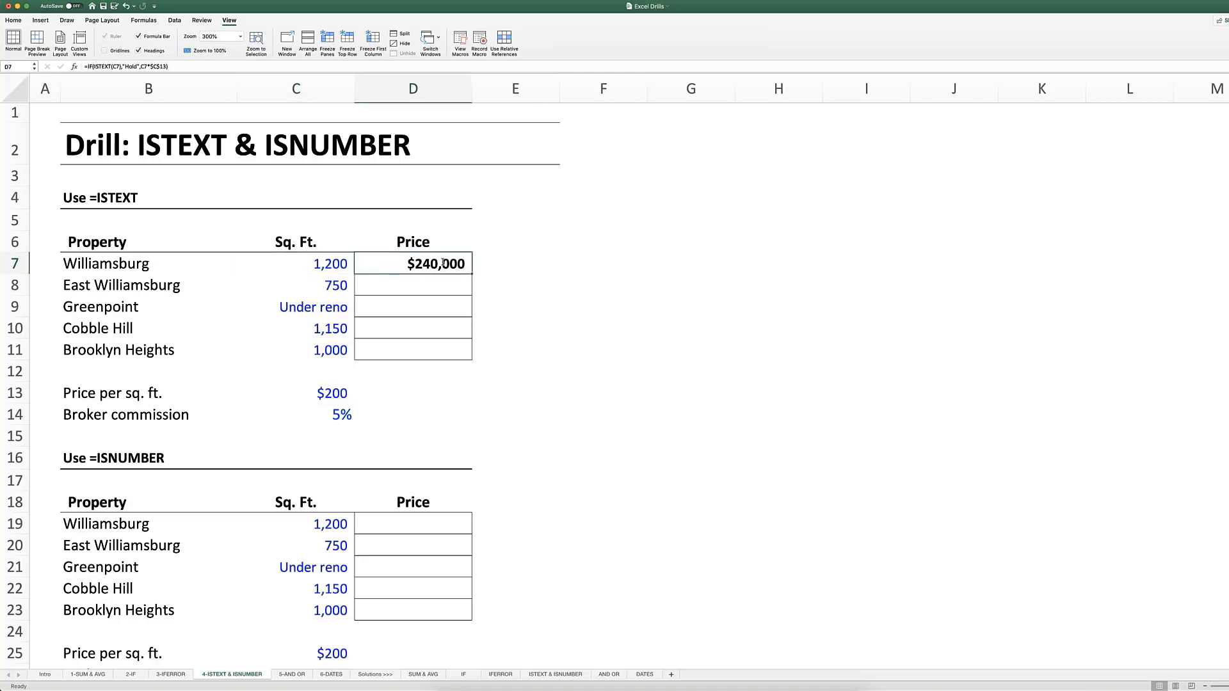
{"action": "key", "text": "shift+Down"}
{"action": "key", "text": "shift+Down"}
{"action": "key", "text": "shift+Down"}
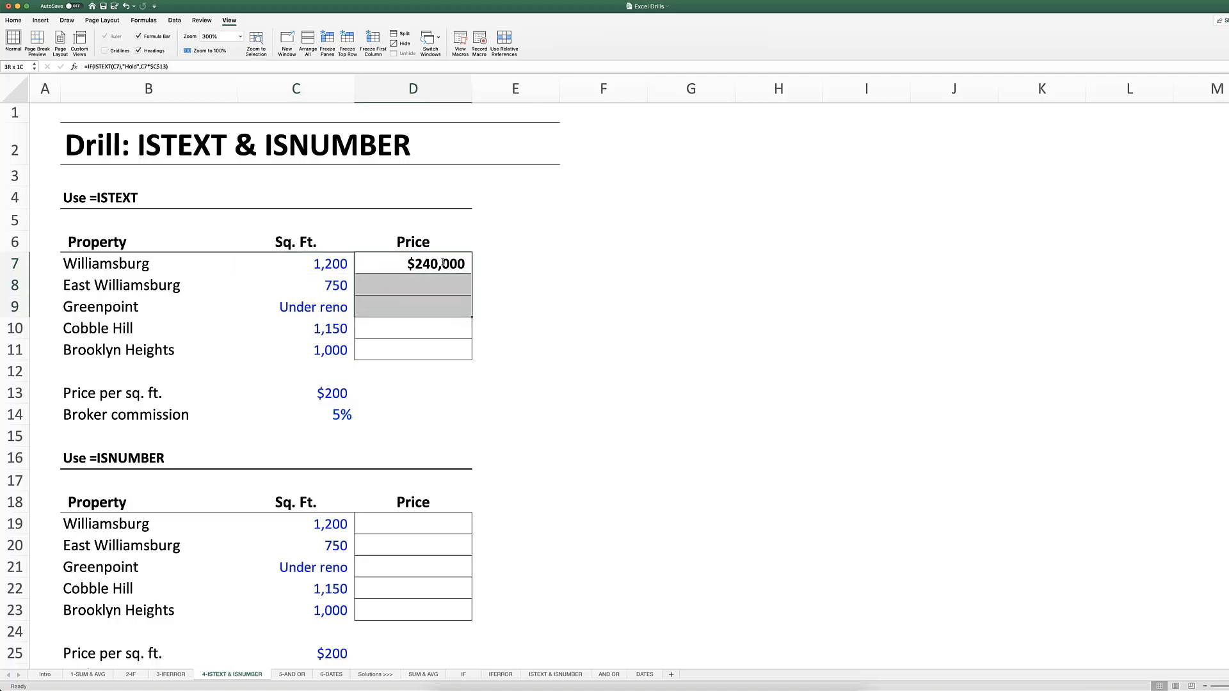
Fill D7's formula down to D11, giving $150,000, Hold, $230,000 and $200,000.
{"action": "key", "text": "shift+Down"}
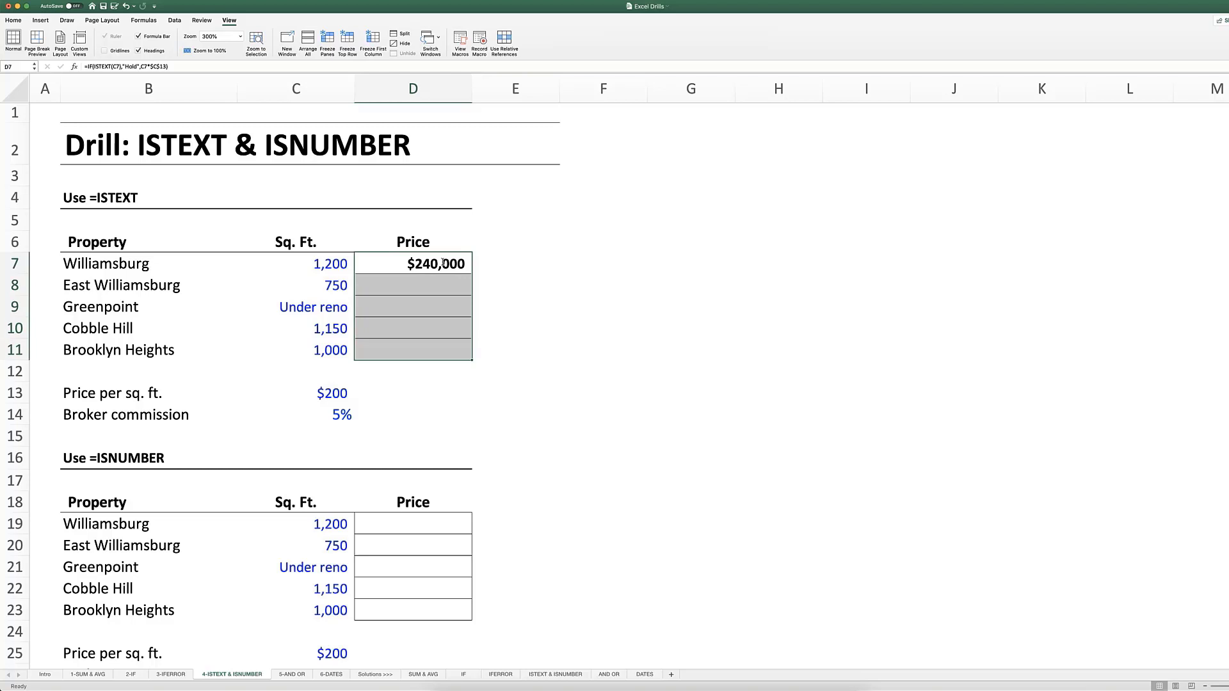
{"action": "key", "text": "ctrl+d"}
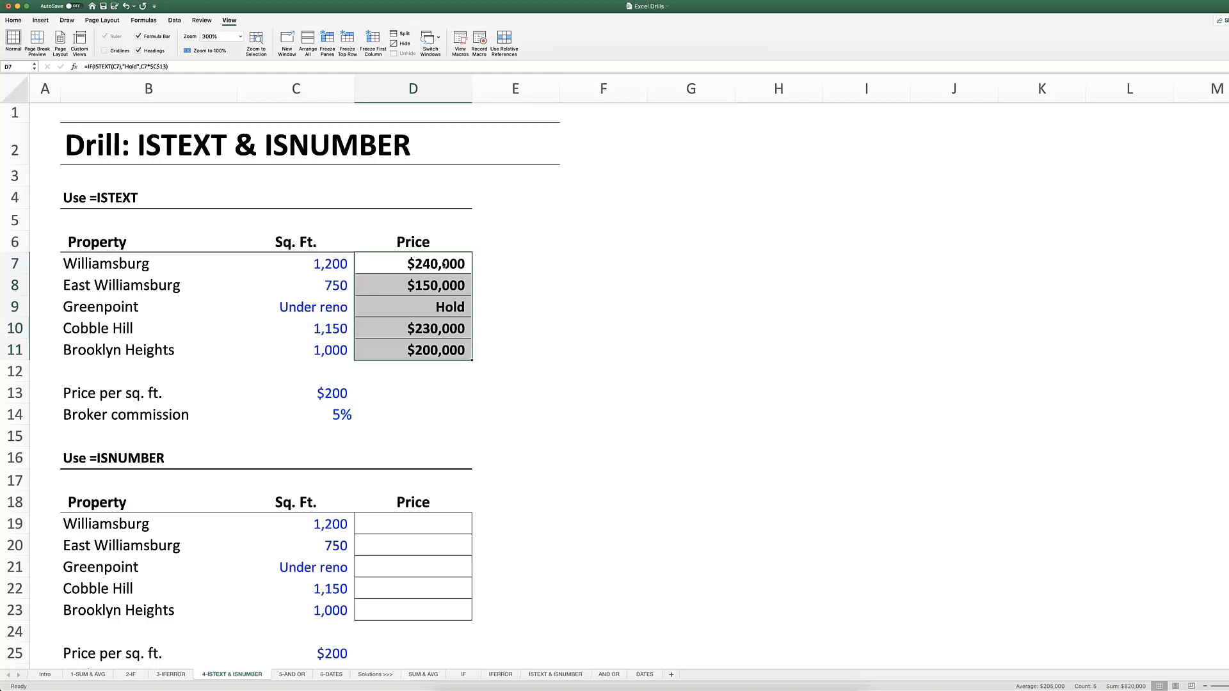
{"action": "left_click", "coordinate": [301, 307]}
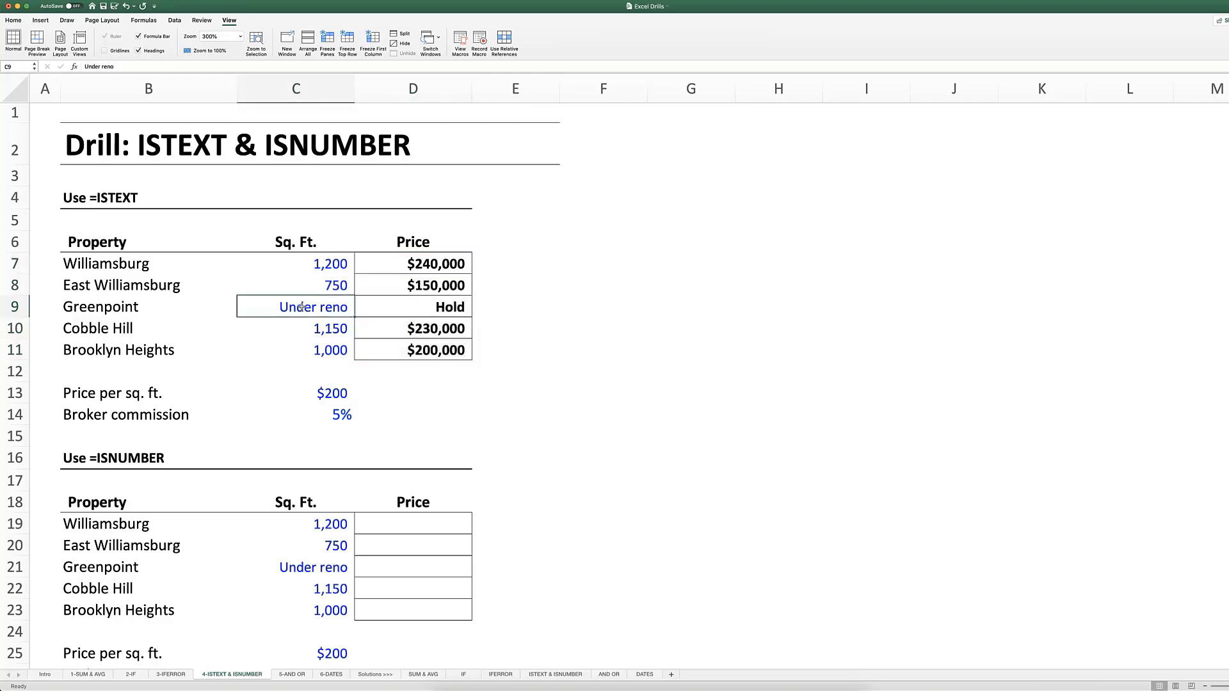
{"action": "left_click", "coordinate": [410, 306]}
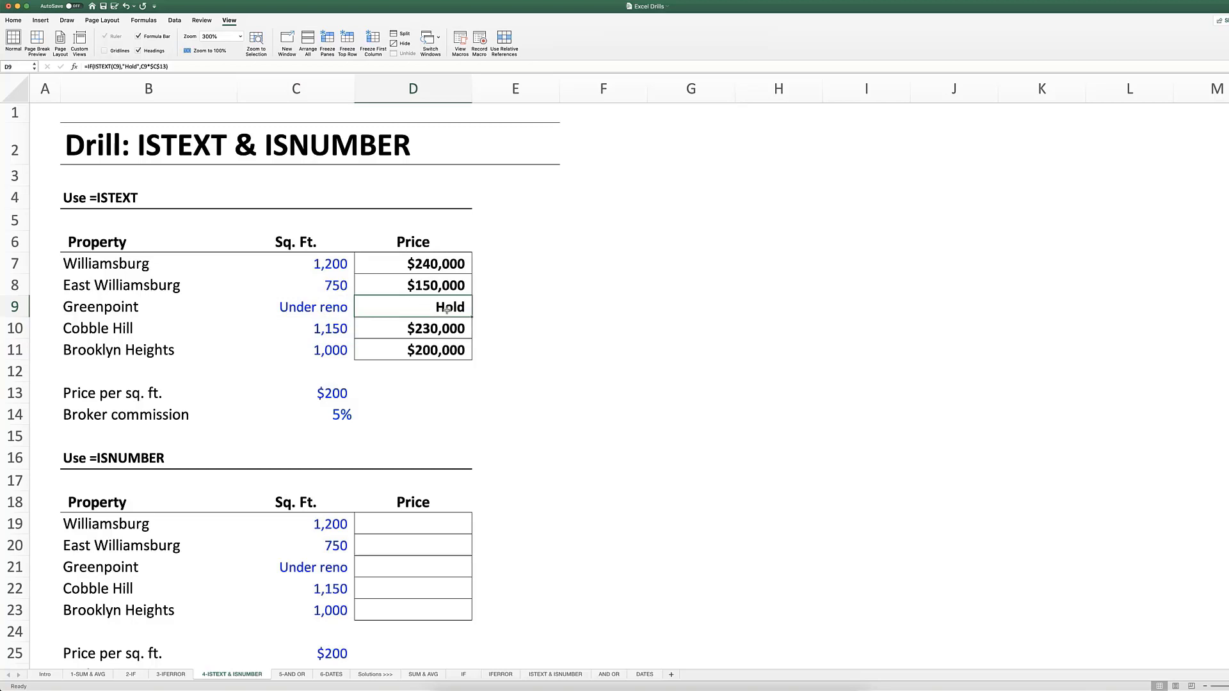
{"action": "double_click", "coordinate": [447, 310]}
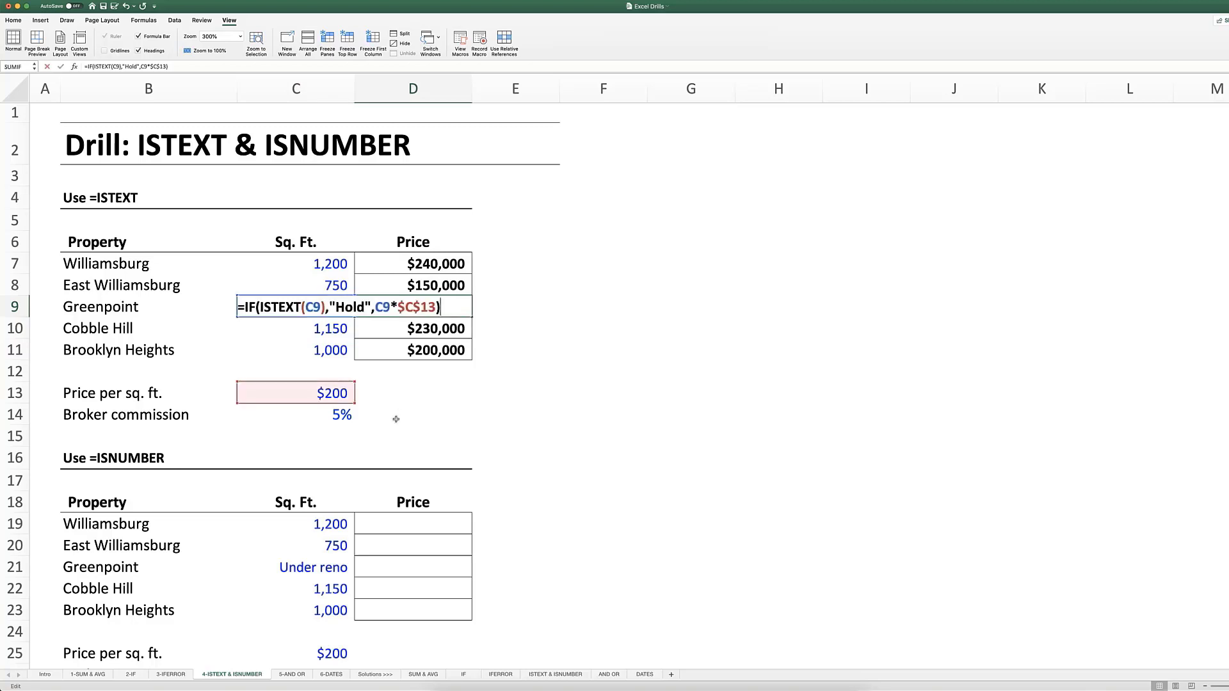
{"action": "left_click_drag", "start_coordinate": [327, 311], "coordinate": [260, 314]}
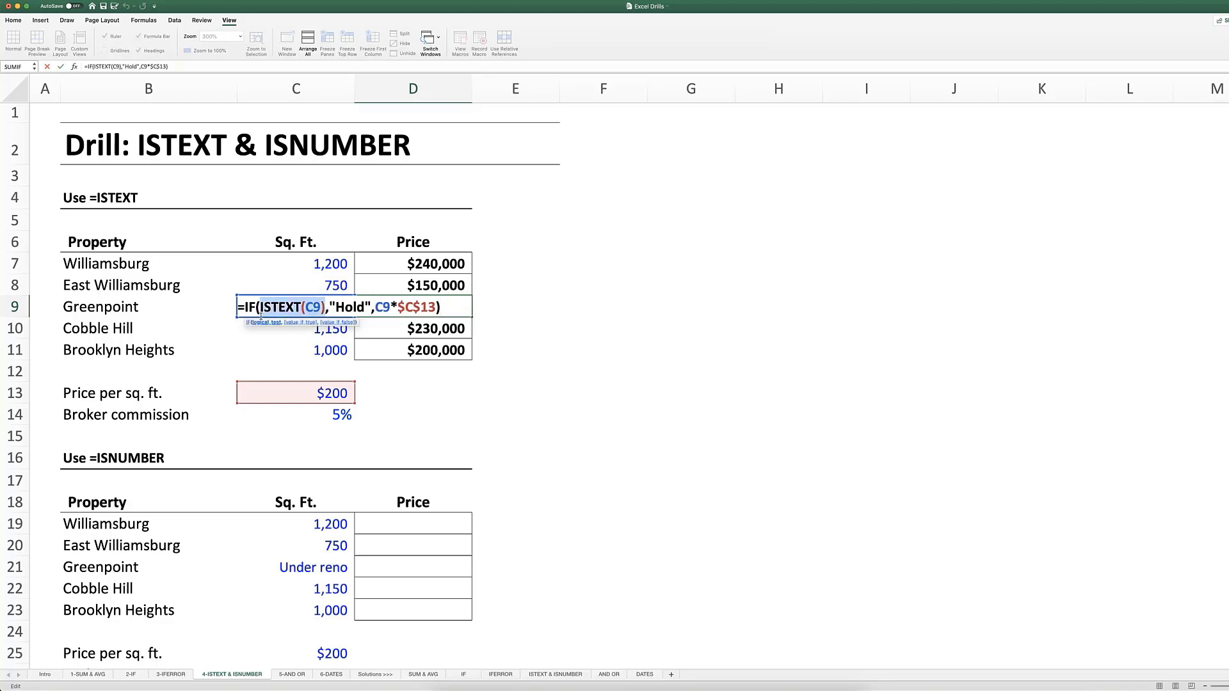
{"action": "key", "text": "F9"}
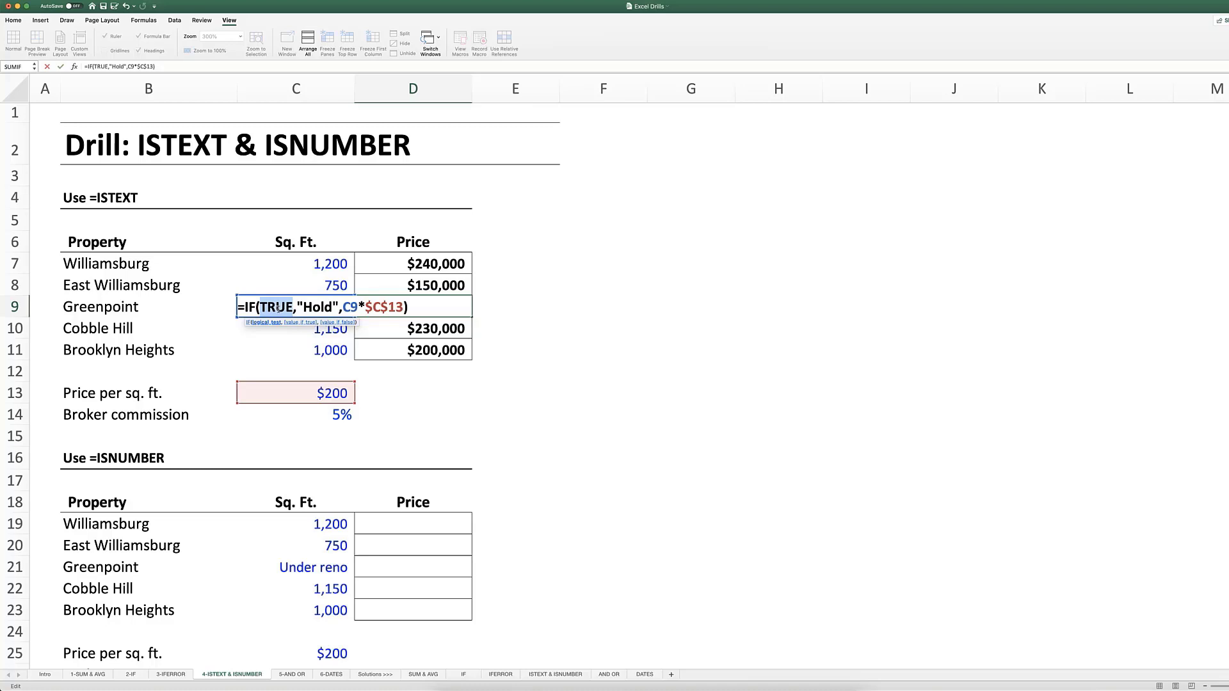
{"action": "left_click_drag", "start_coordinate": [299, 307], "coordinate": [340, 308]}
{"action": "key", "text": "Return"}
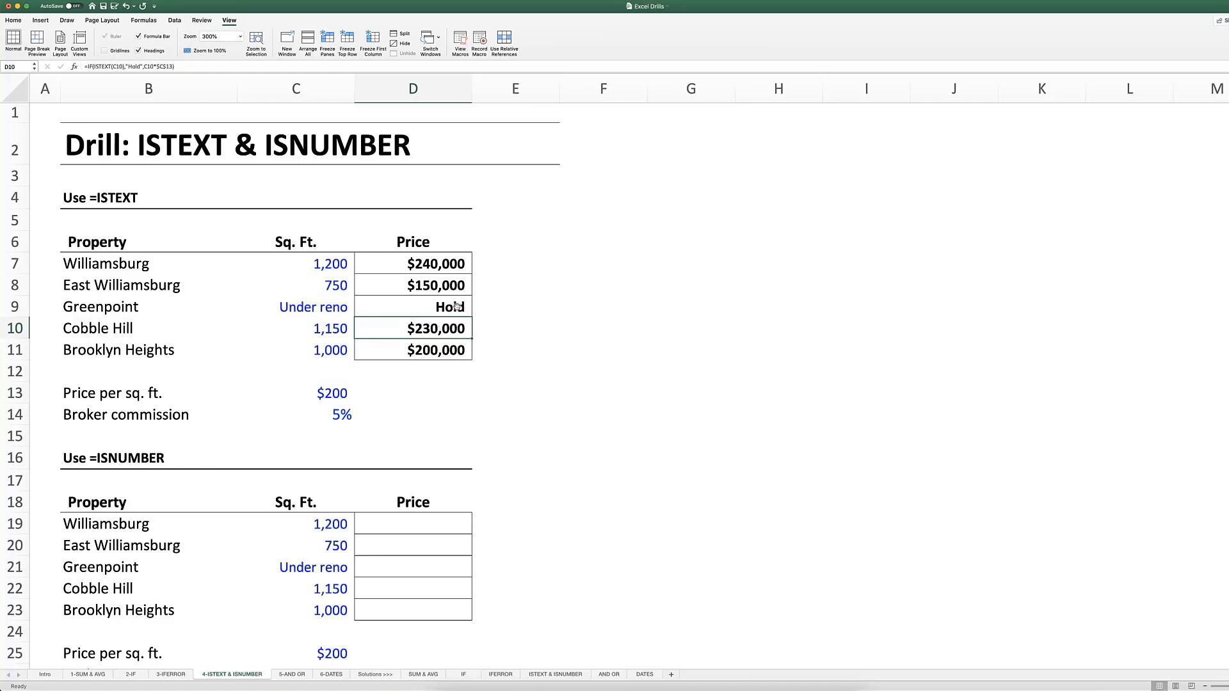
{"action": "double_click", "coordinate": [372, 331]}
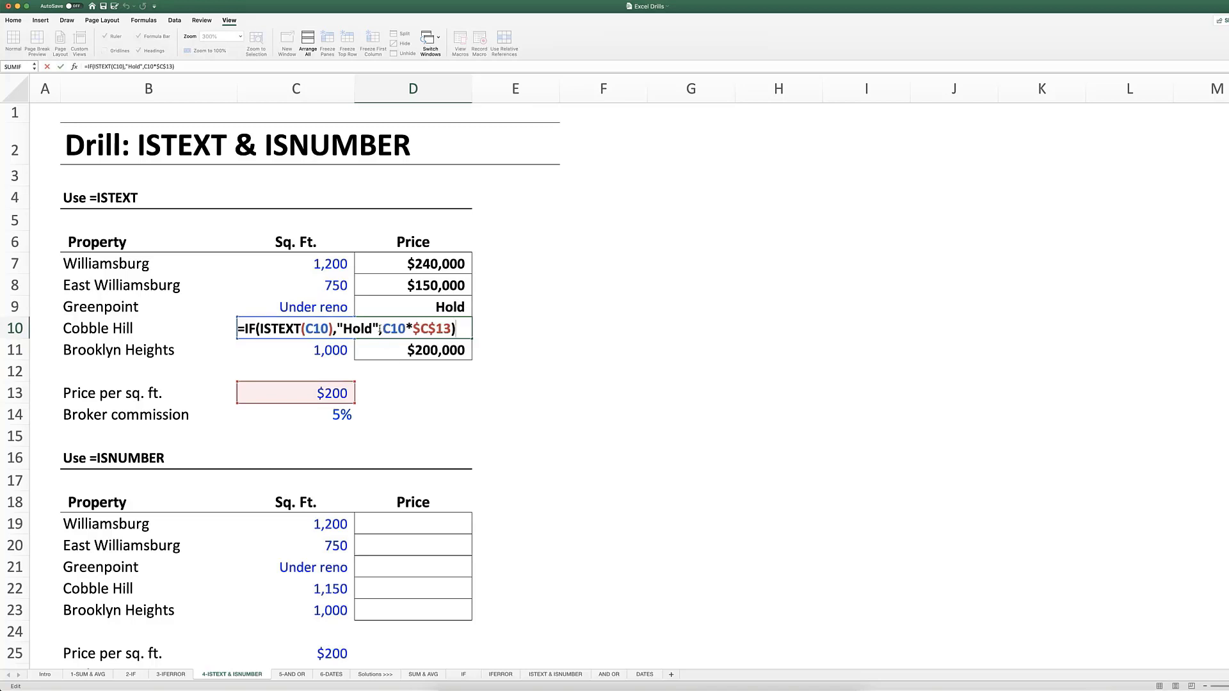
{"action": "left_click_drag", "start_coordinate": [334, 328], "coordinate": [261, 332]}
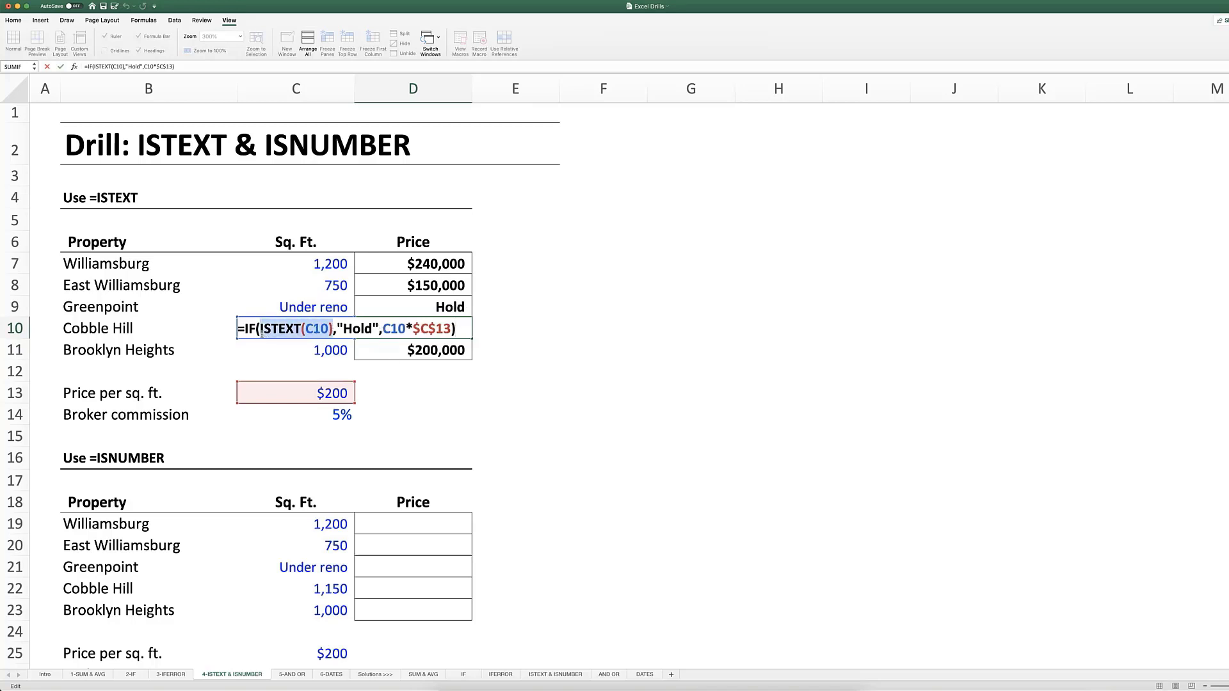
{"action": "key", "text": "F9"}
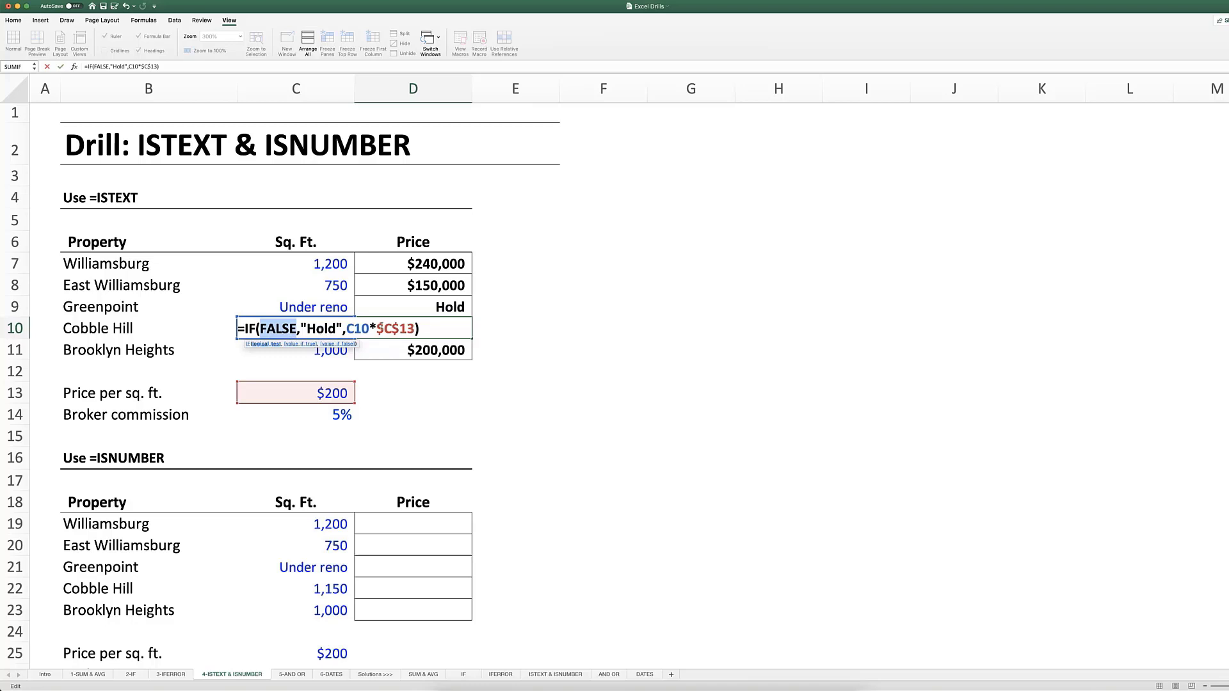
{"action": "key", "text": "Escape"}
{"action": "left_click", "coordinate": [393, 310]}
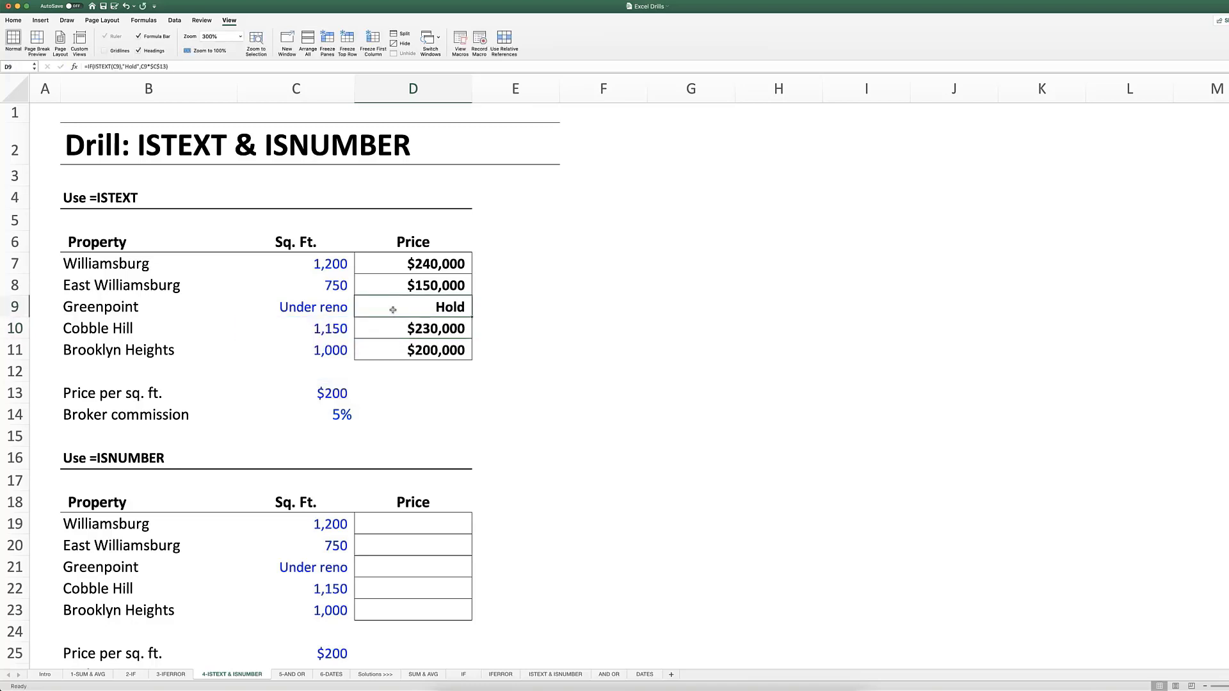
{"action": "left_click_drag", "start_coordinate": [324, 312], "coordinate": [371, 310]}
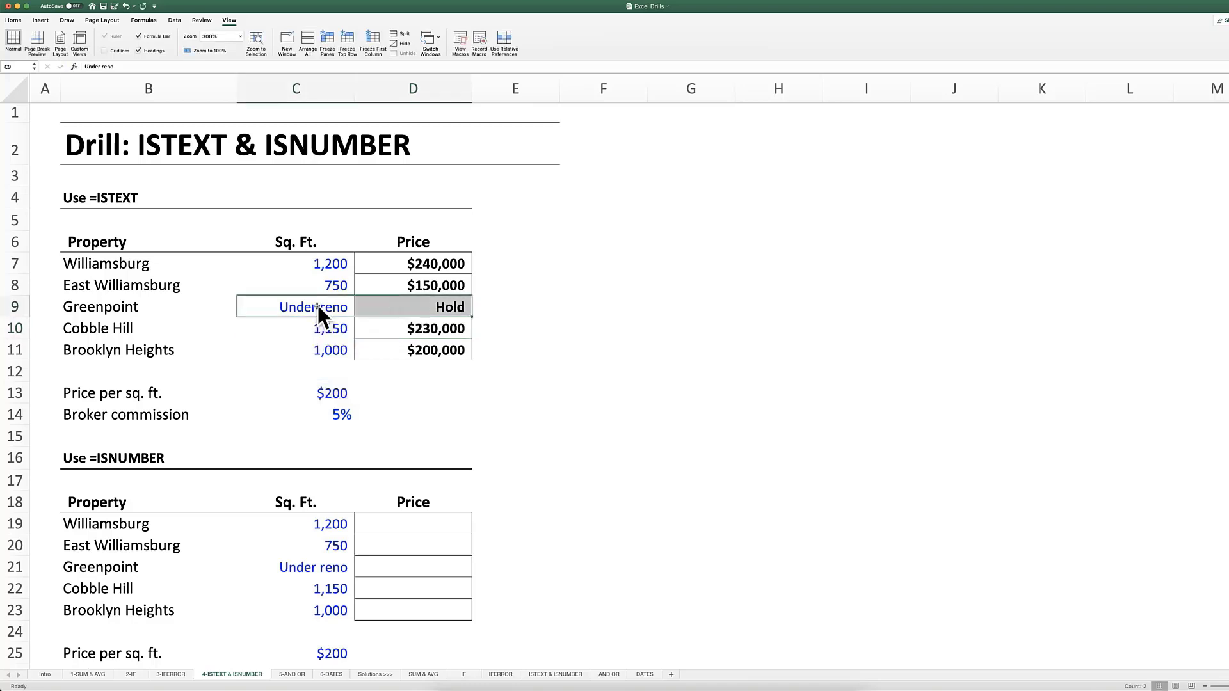
{"action": "double_click", "coordinate": [390, 307]}
{"action": "double_click", "coordinate": [382, 307]}
{"action": "left_click_drag", "start_coordinate": [385, 308], "coordinate": [437, 308]}
{"action": "key", "text": "F9"}
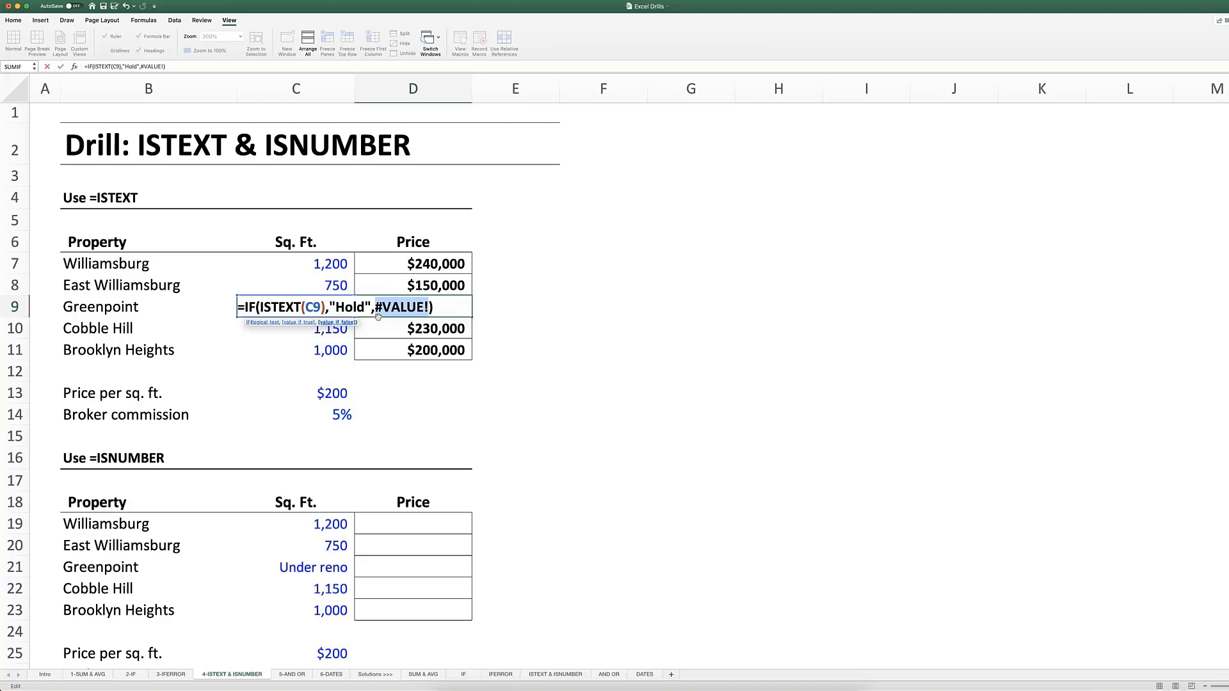
{"action": "key", "text": "Escape"}
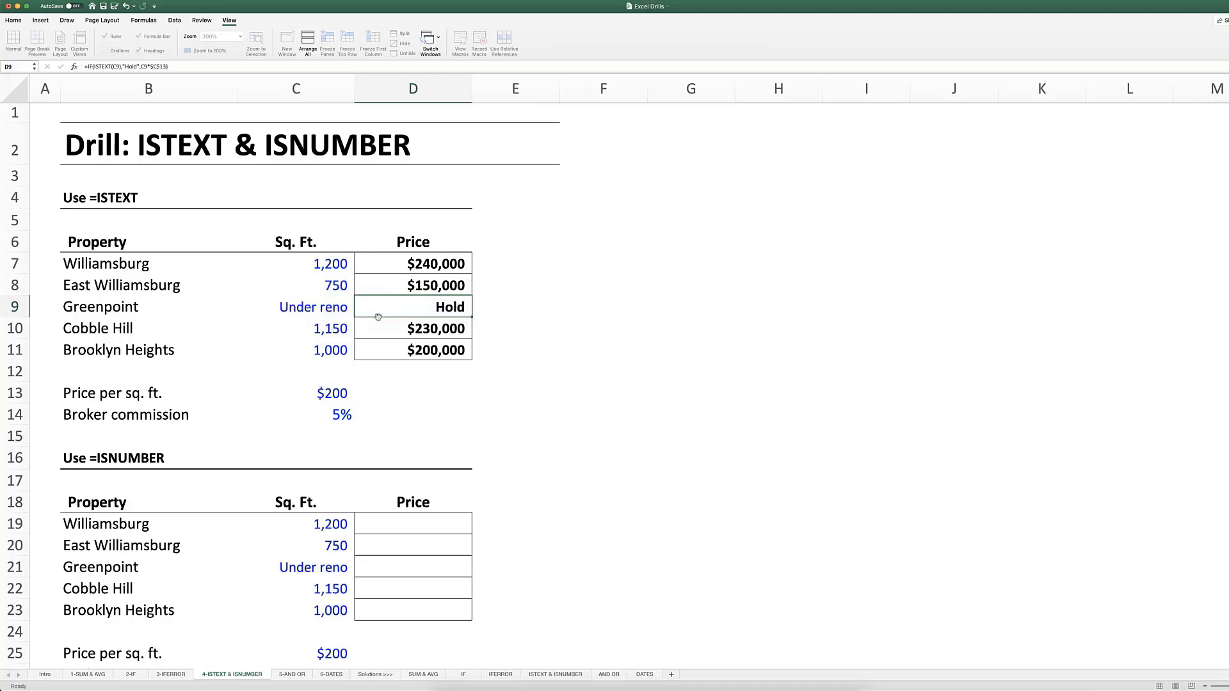
{"action": "key", "text": "Up"}
{"action": "key", "text": "Up"}
Visit the 3-IFERROR sheet, come back, reselect D7:D11 and open D7's formula in-cell.
{"action": "key", "text": "super+shift+Down"}
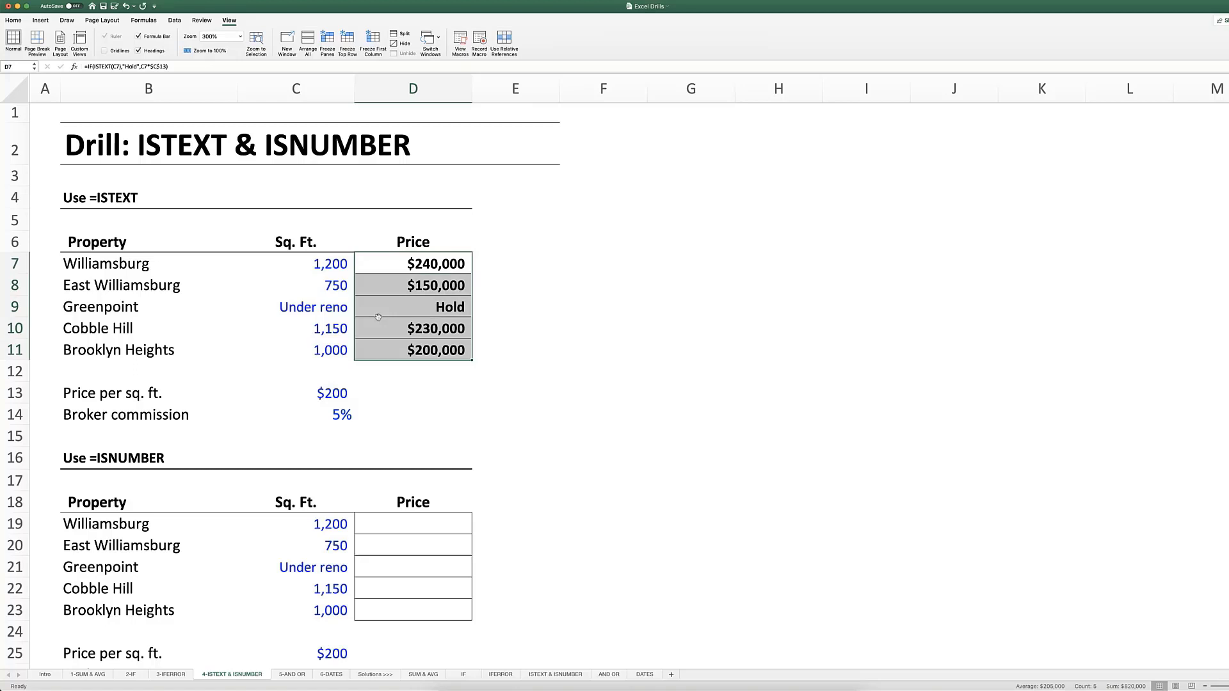
{"action": "left_click", "coordinate": [179, 674]}
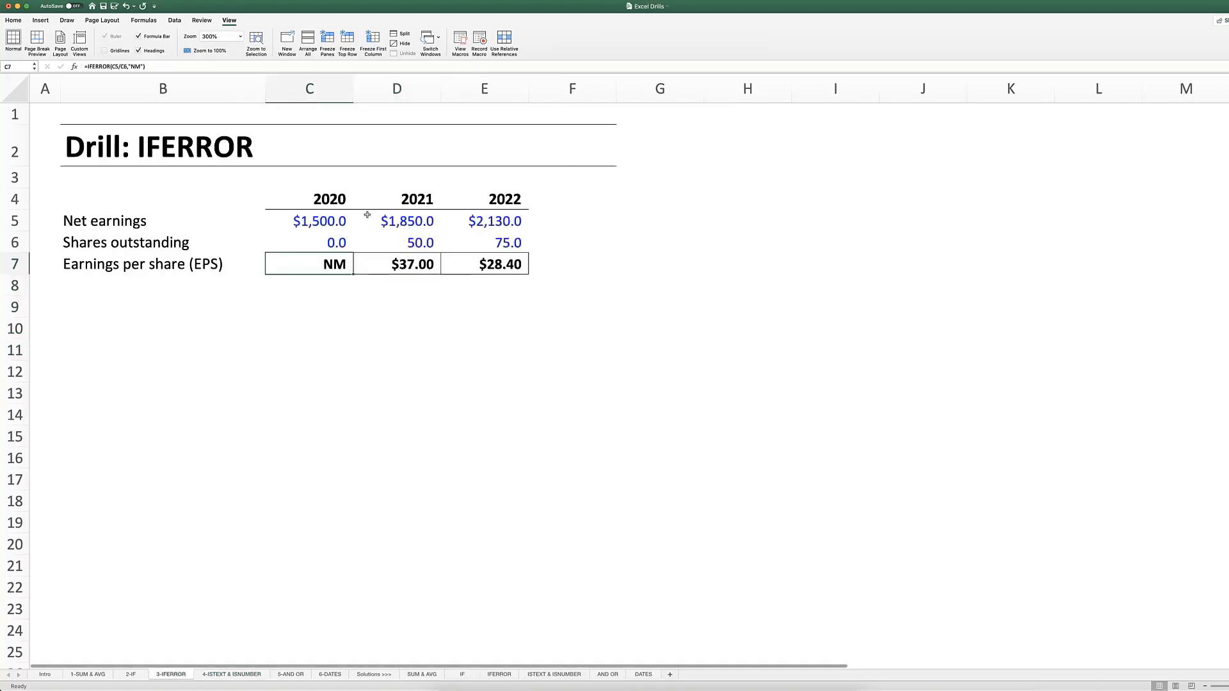
{"action": "left_click", "coordinate": [242, 674]}
{"action": "left_click_drag", "start_coordinate": [426, 288], "coordinate": [423, 348]}
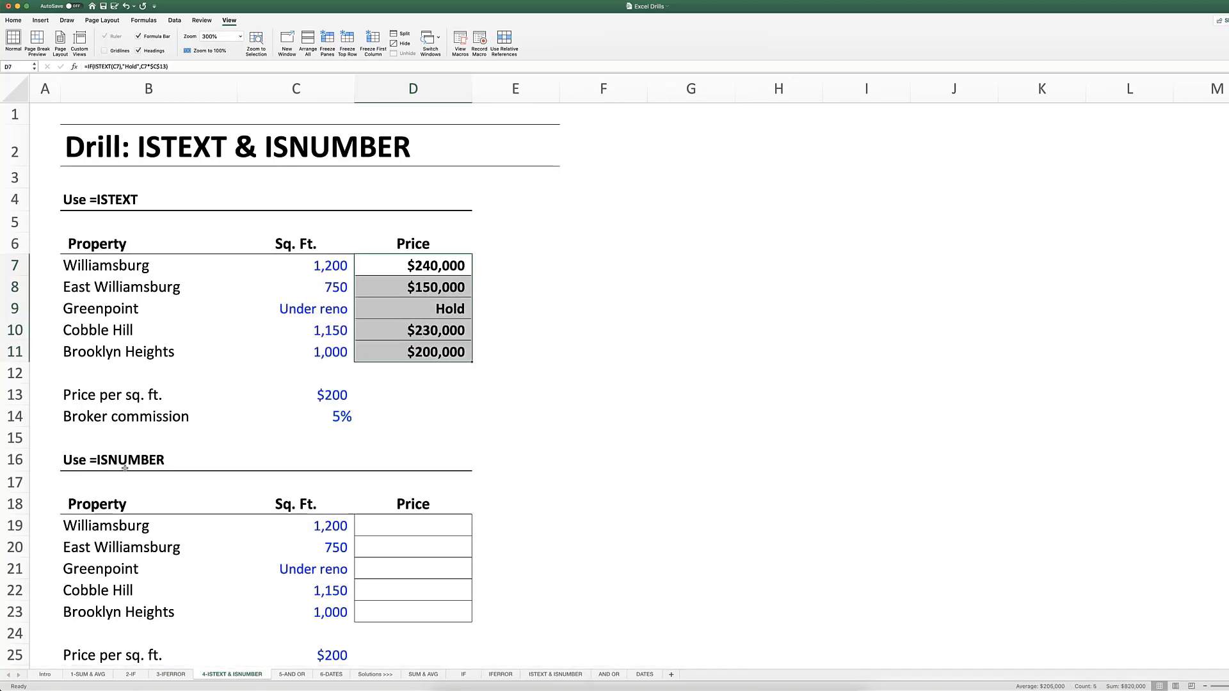
{"action": "double_click", "coordinate": [423, 264]}
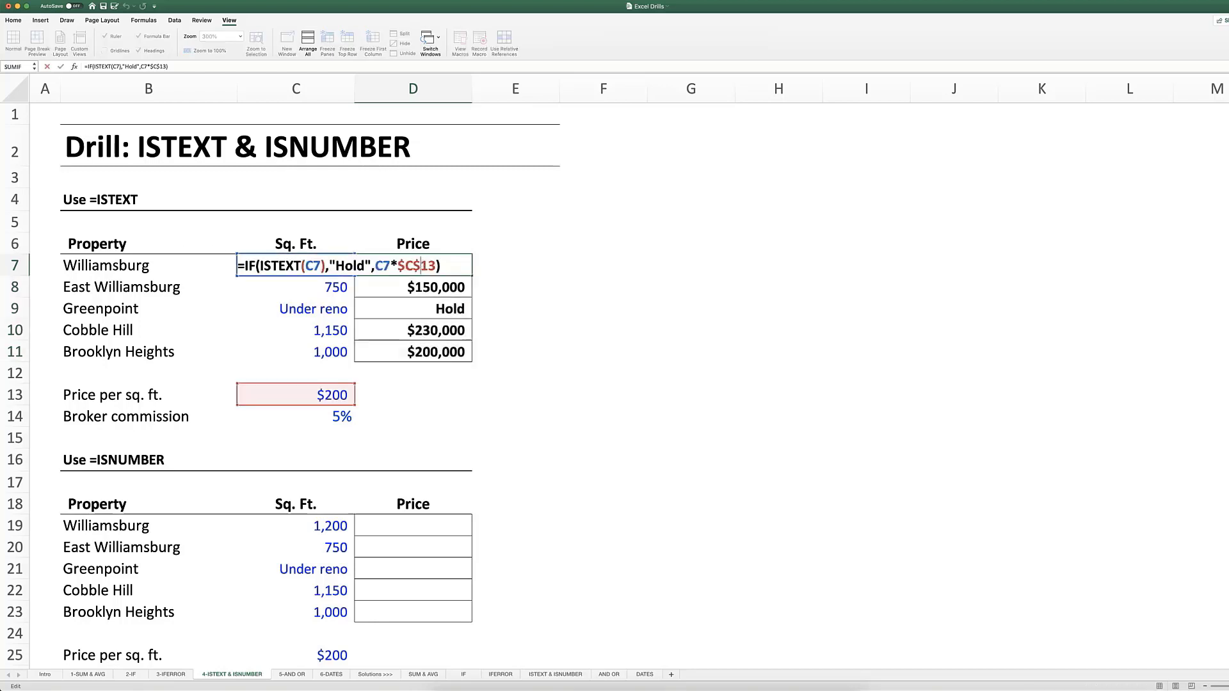
Exit D7's edit mode by selecting C19 in the ISNUMBER table.
{"action": "left_click", "coordinate": [355, 532]}
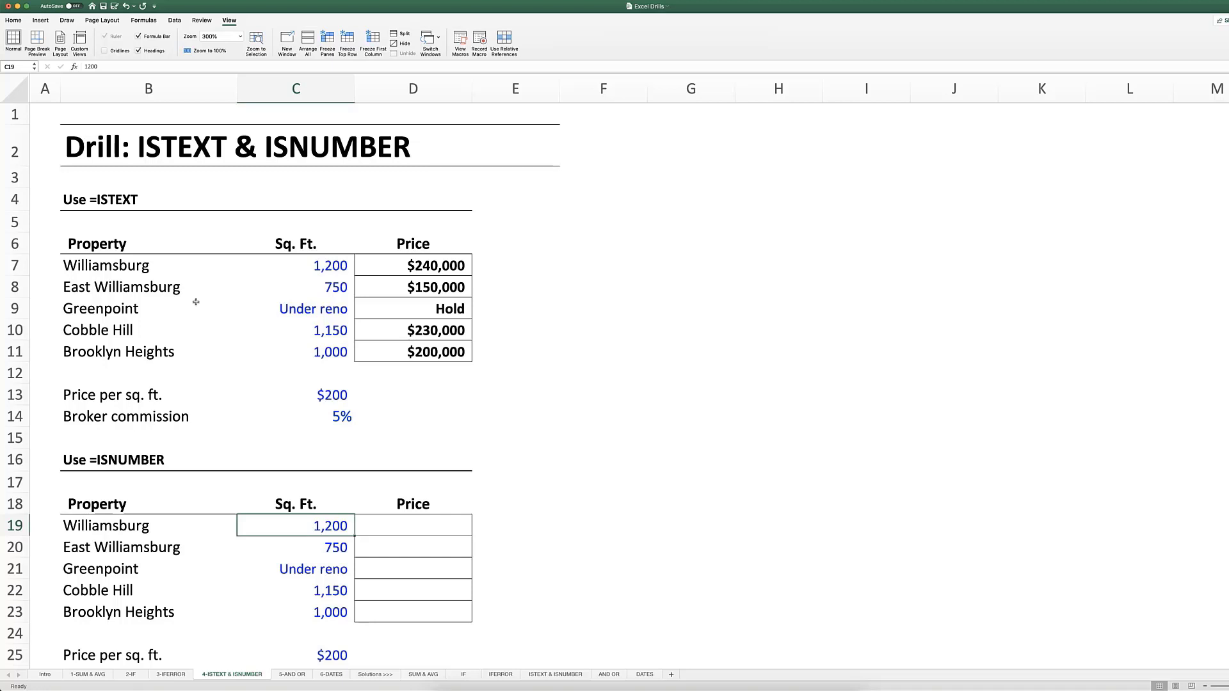
Compare price ranges in both tables, then open D10's formula and highlight ISTEXT.
{"action": "left_click_drag", "start_coordinate": [410, 528], "coordinate": [150, 595]}
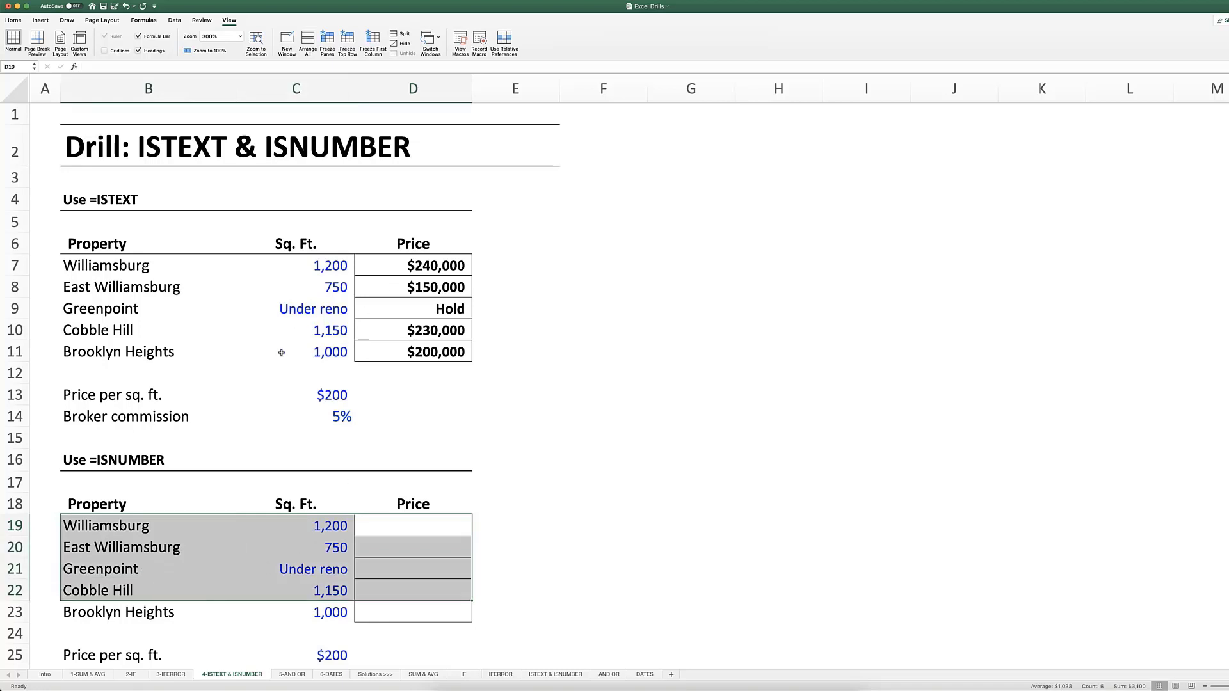
{"action": "left_click_drag", "start_coordinate": [406, 269], "coordinate": [417, 328]}
{"action": "left_click", "coordinate": [417, 327]}
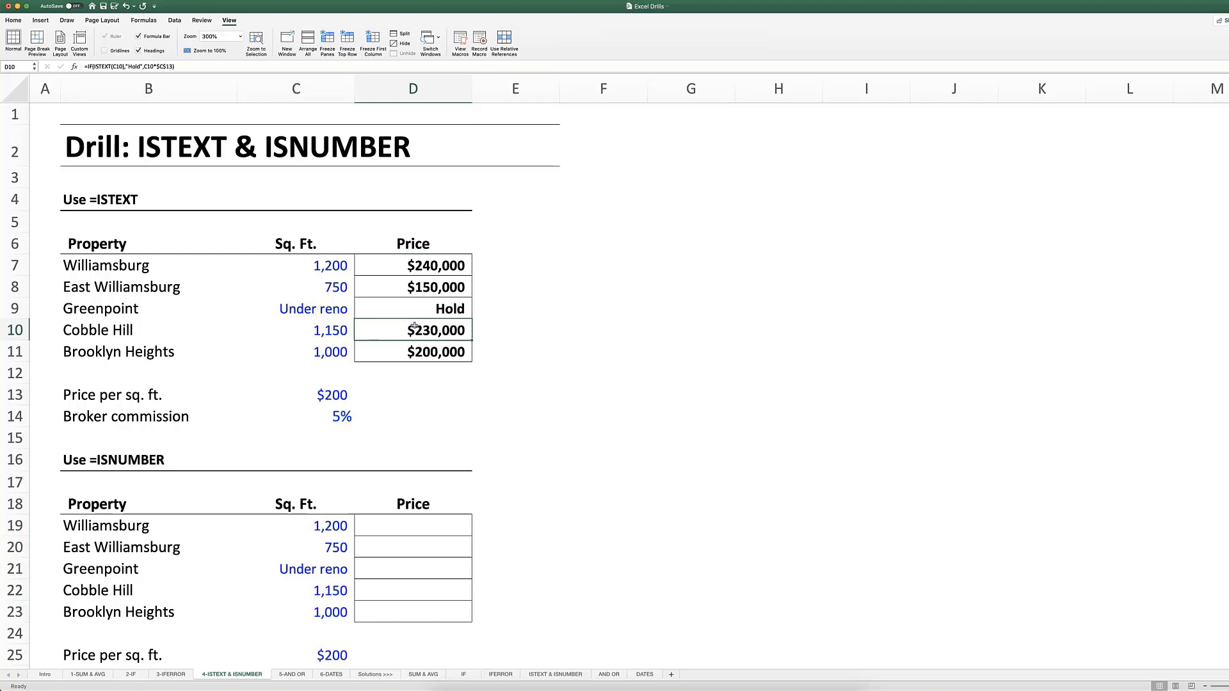
{"action": "left_click_drag", "start_coordinate": [393, 531], "coordinate": [419, 650]}
{"action": "left_click", "coordinate": [432, 532]}
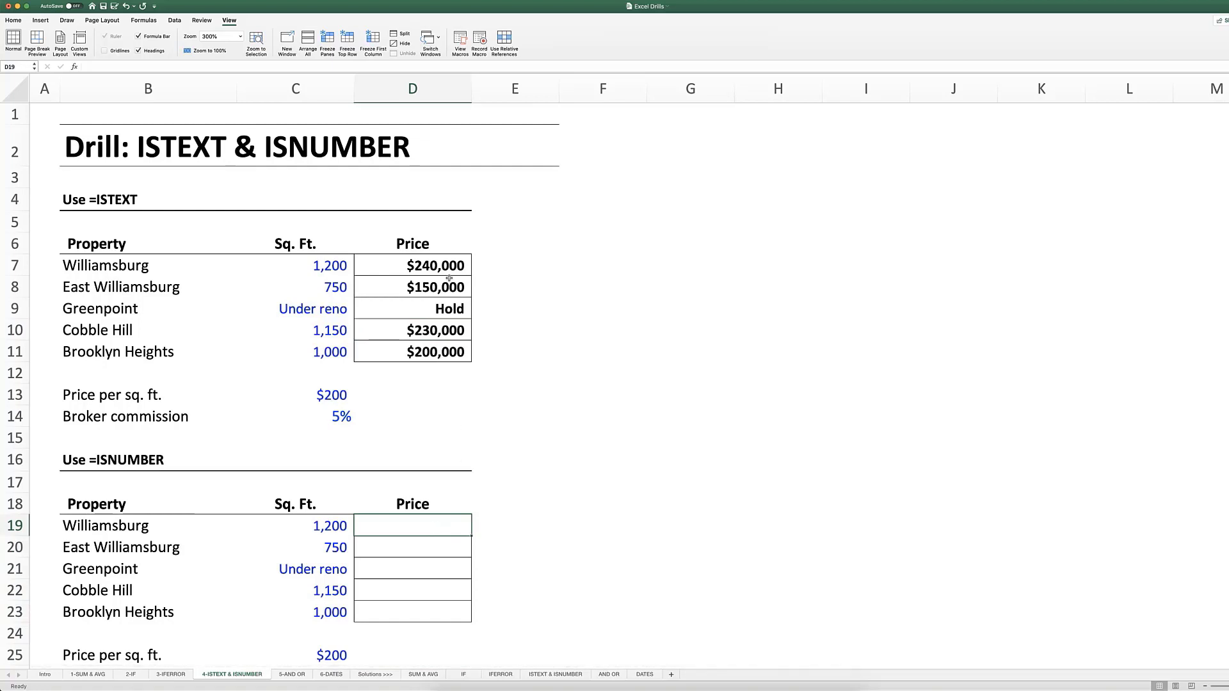
{"action": "left_click_drag", "start_coordinate": [449, 274], "coordinate": [442, 355]}
{"action": "left_click", "coordinate": [390, 519]}
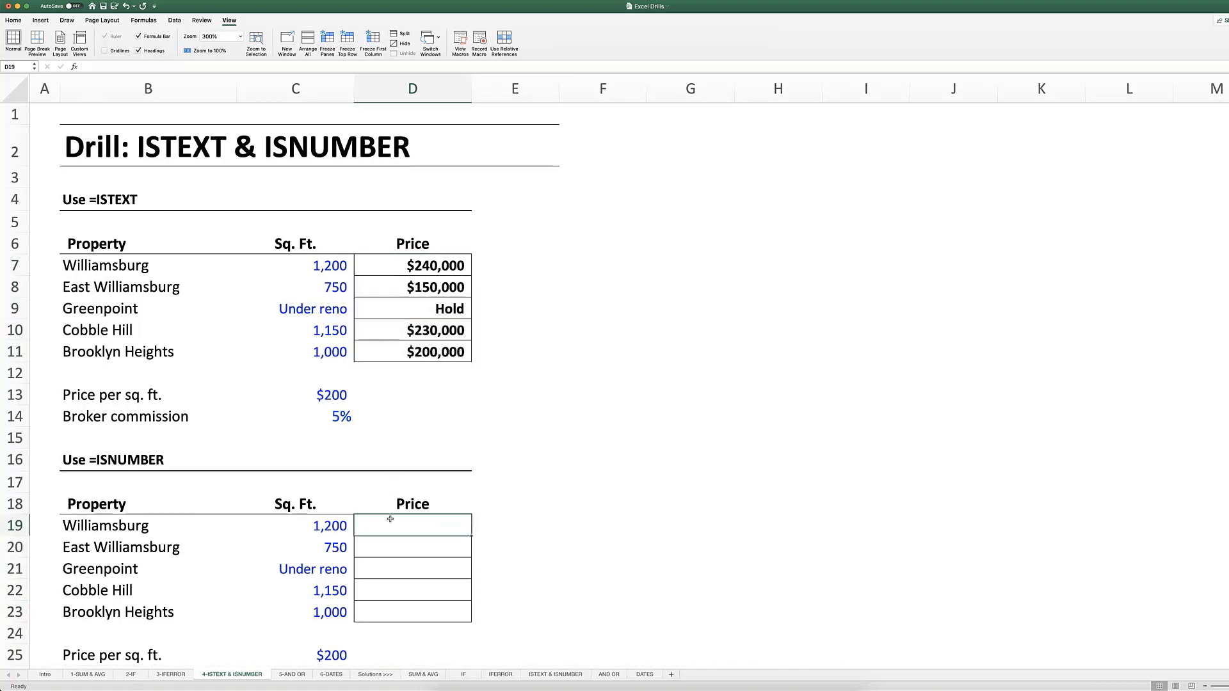
{"action": "double_click", "coordinate": [428, 327]}
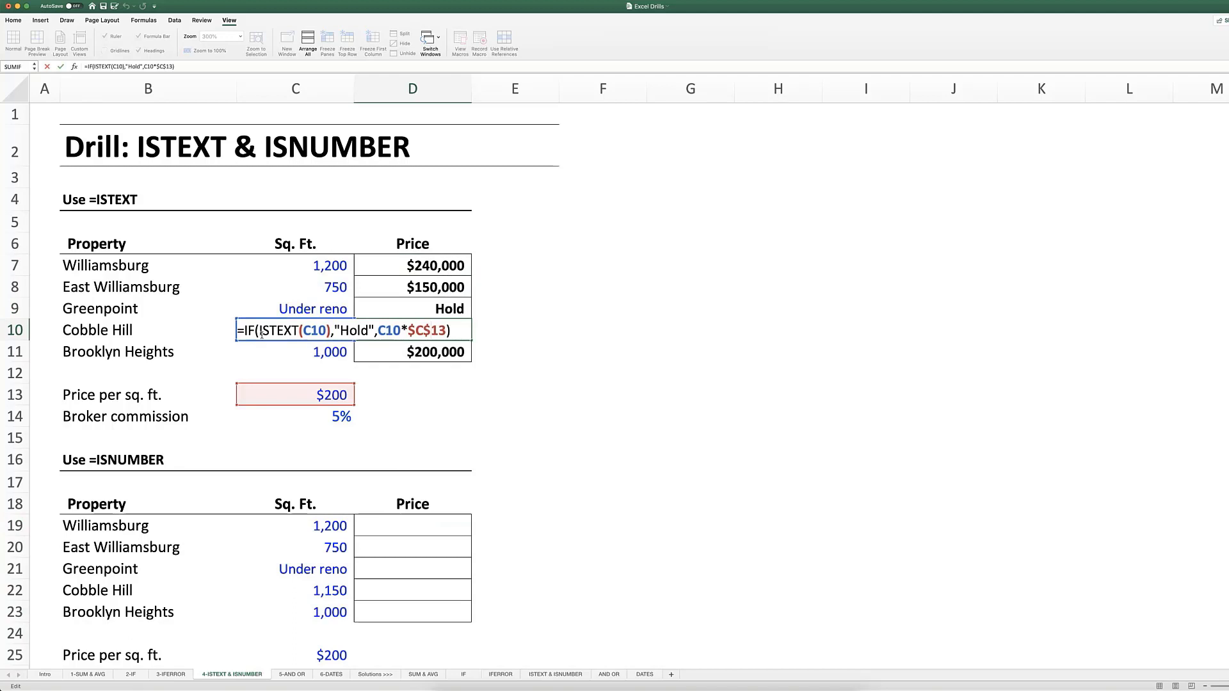
{"action": "left_click_drag", "start_coordinate": [258, 331], "coordinate": [300, 330]}
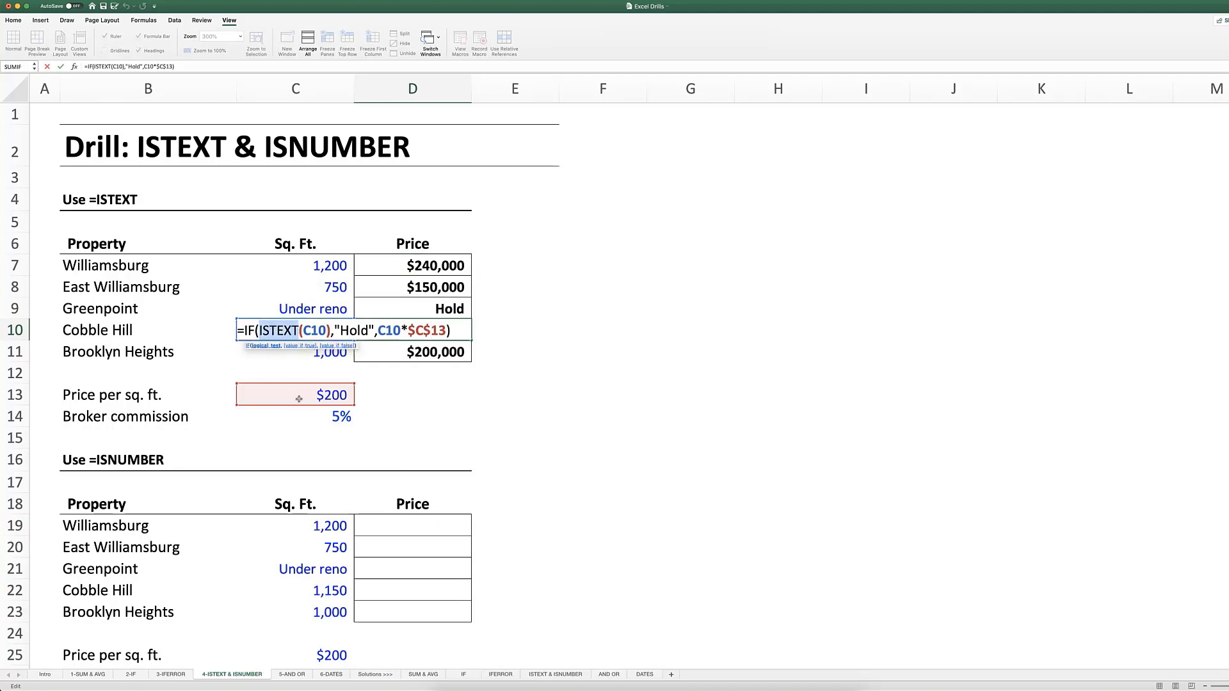